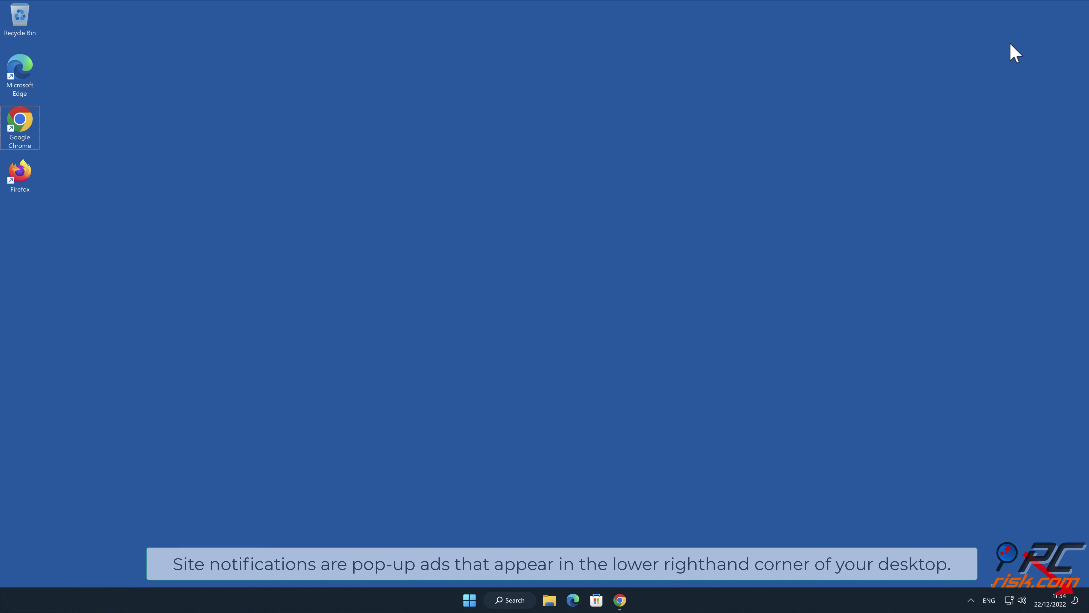
Step: Launch Chrome, allow mywowspot.com notifications, then close the redirected gambling site's window
click(620, 600)
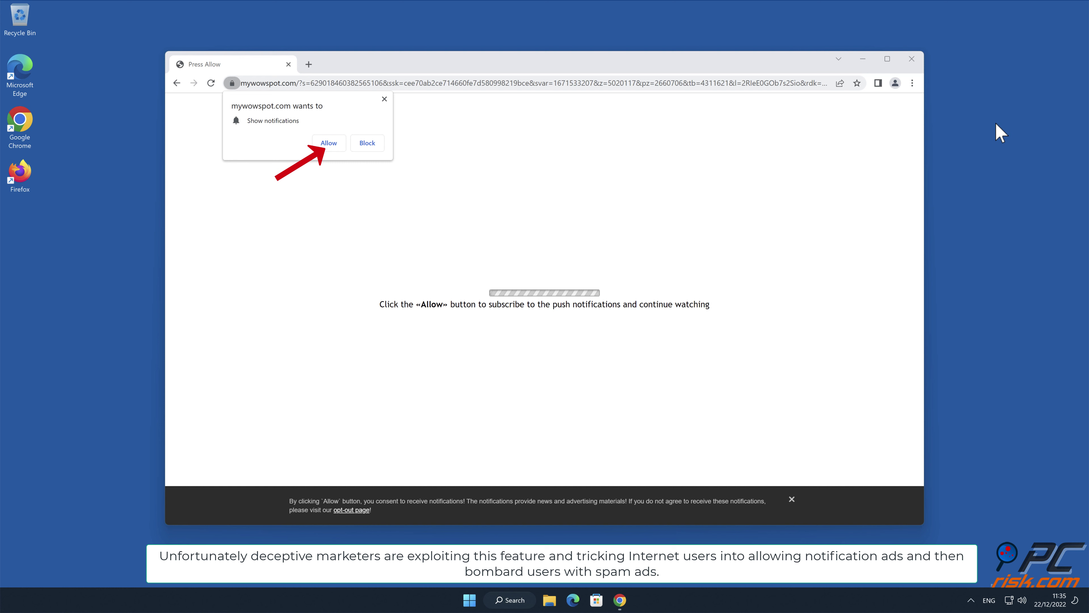
click(341, 145)
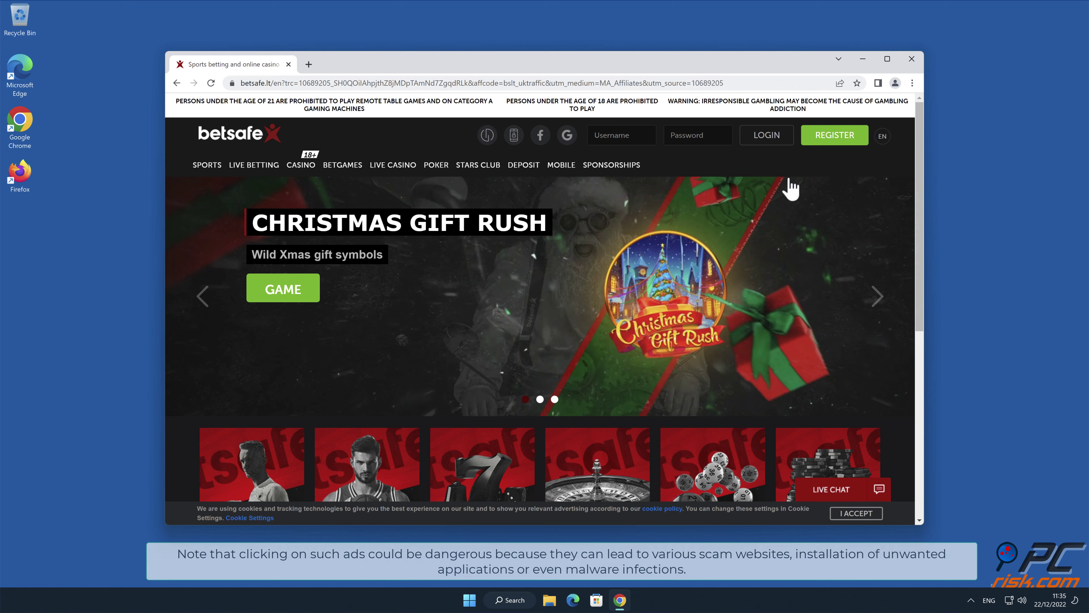
click(920, 61)
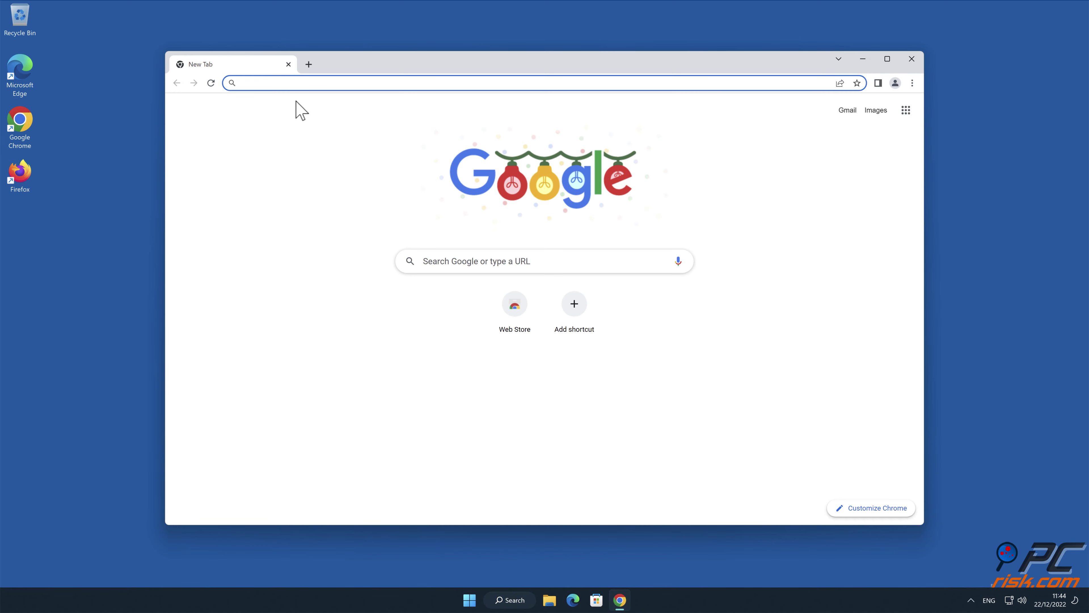
text(www.combocl)
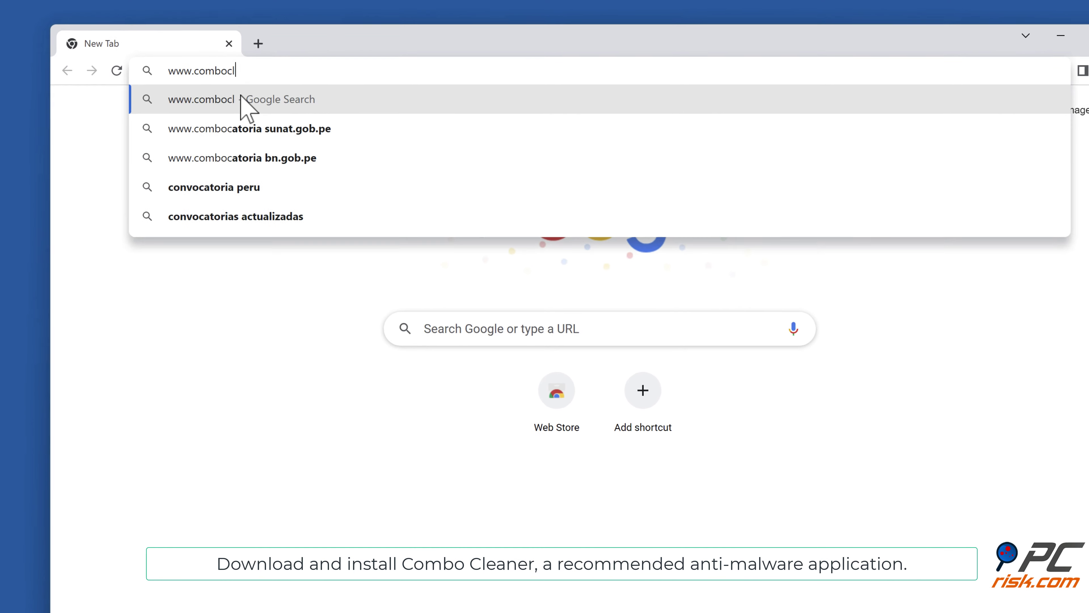
text(eaner.com)
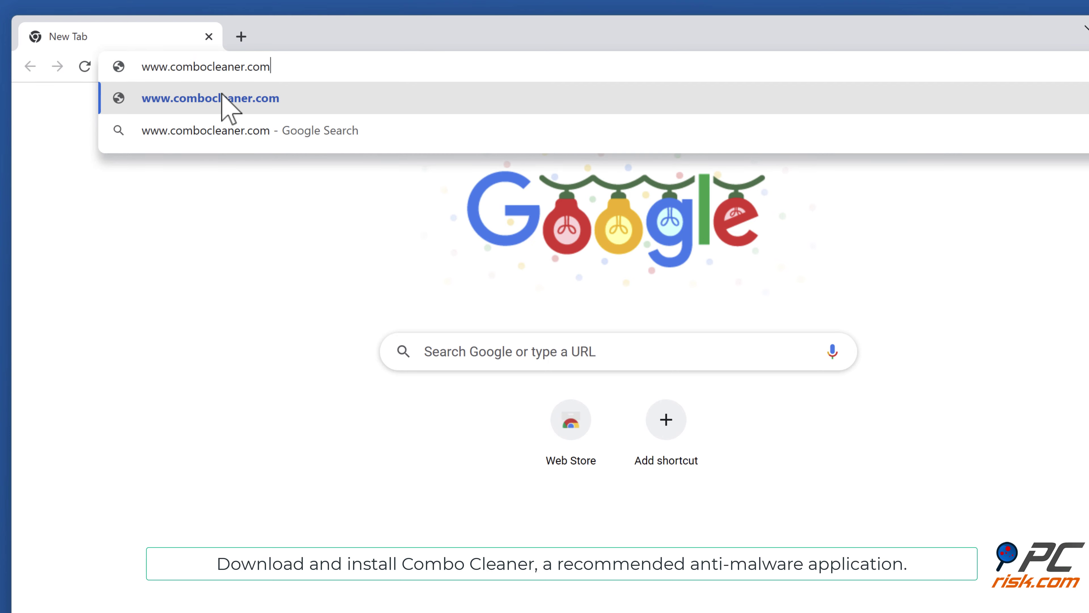
click(223, 98)
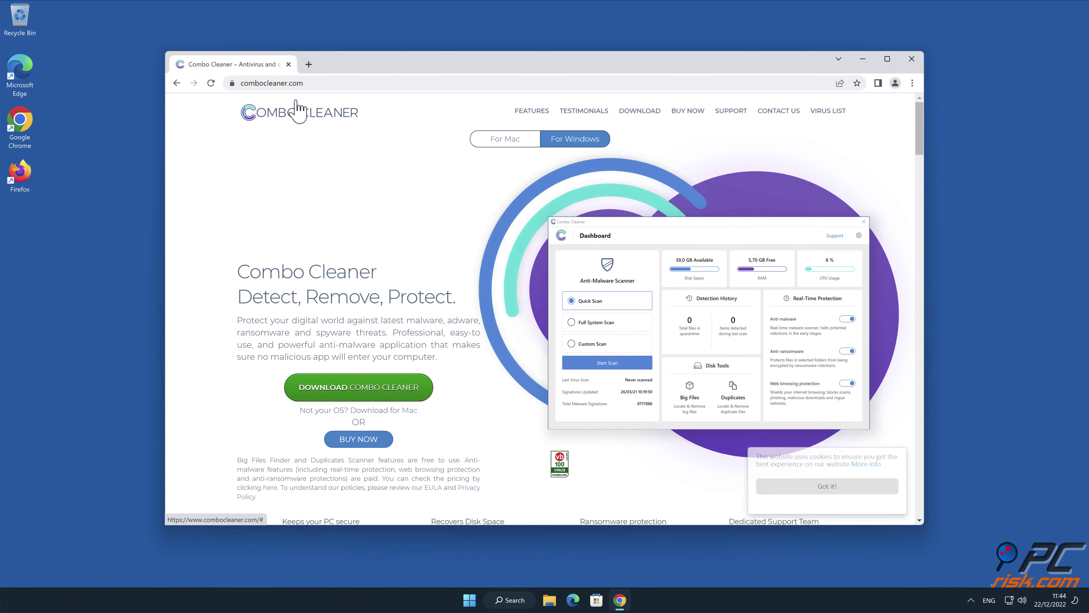
click(415, 387)
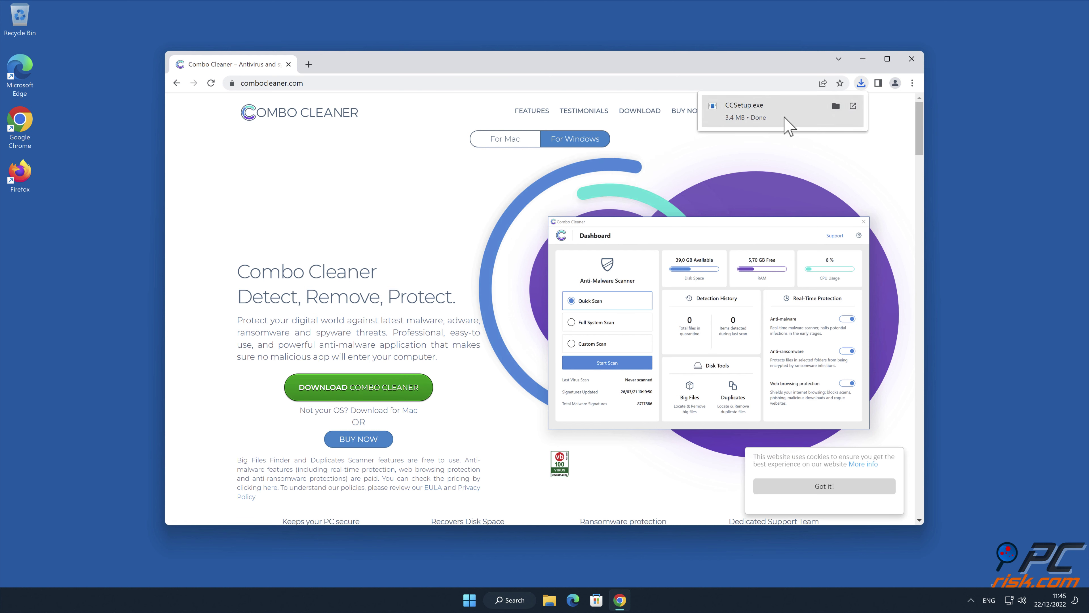
click(788, 125)
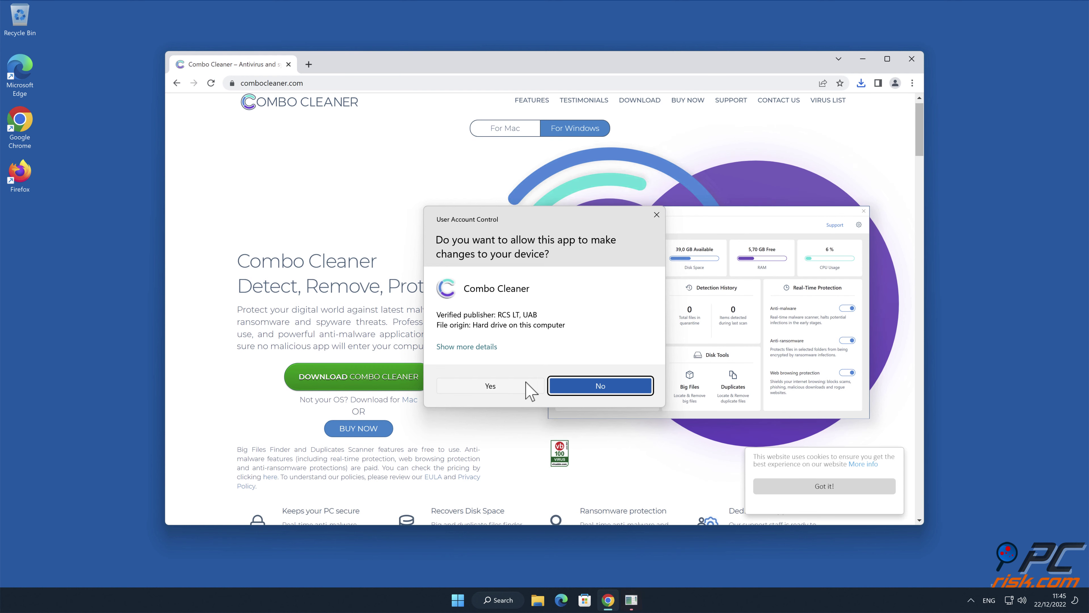
Step: Approve the installer's changes and install Combo Cleaner to the default folder, then finish the wizard
click(498, 388)
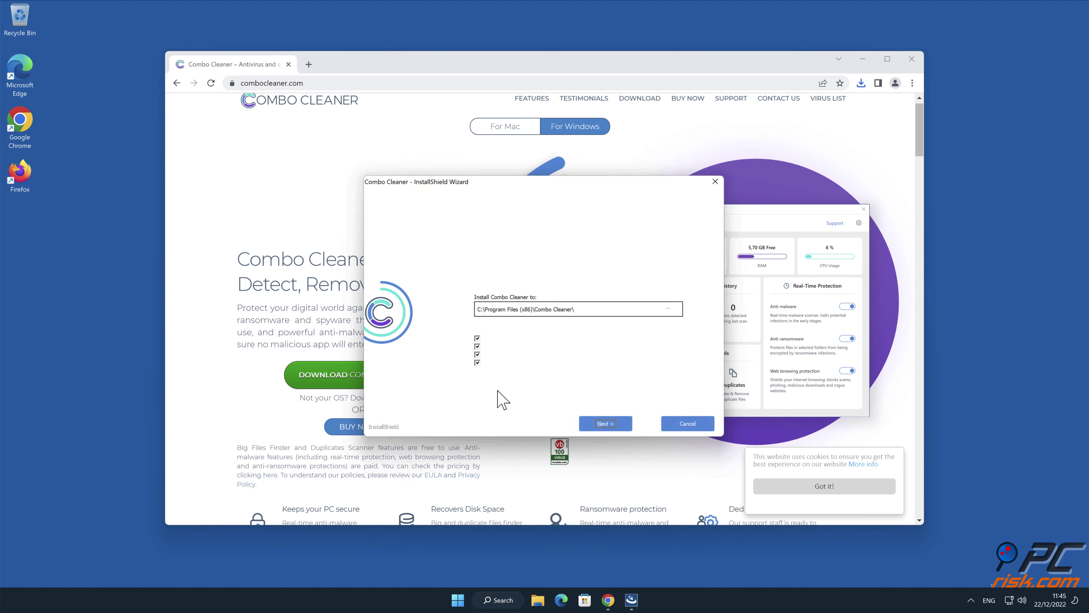
click(623, 427)
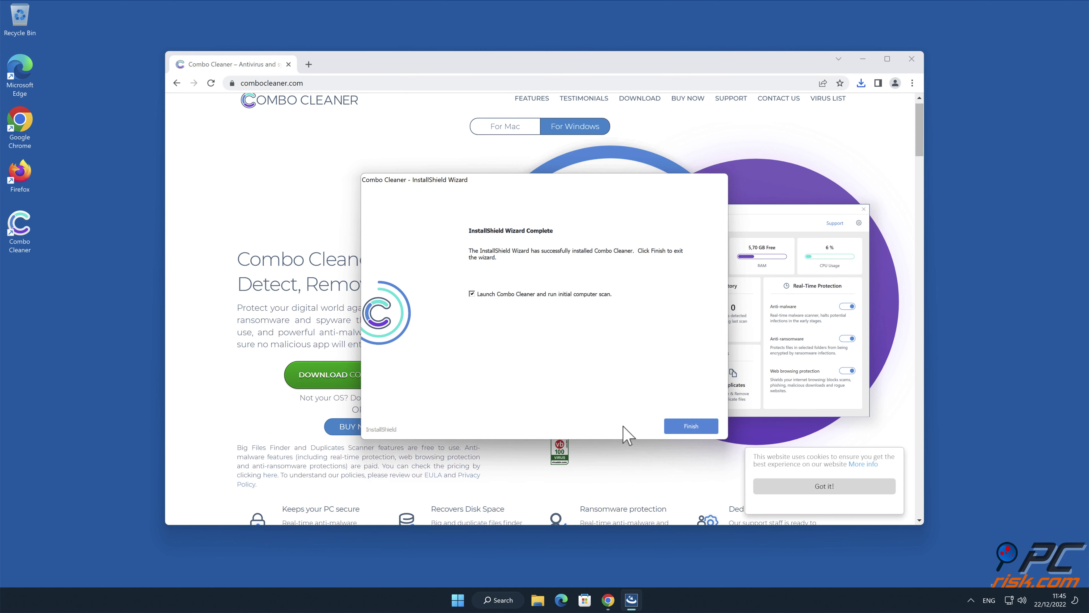
click(691, 426)
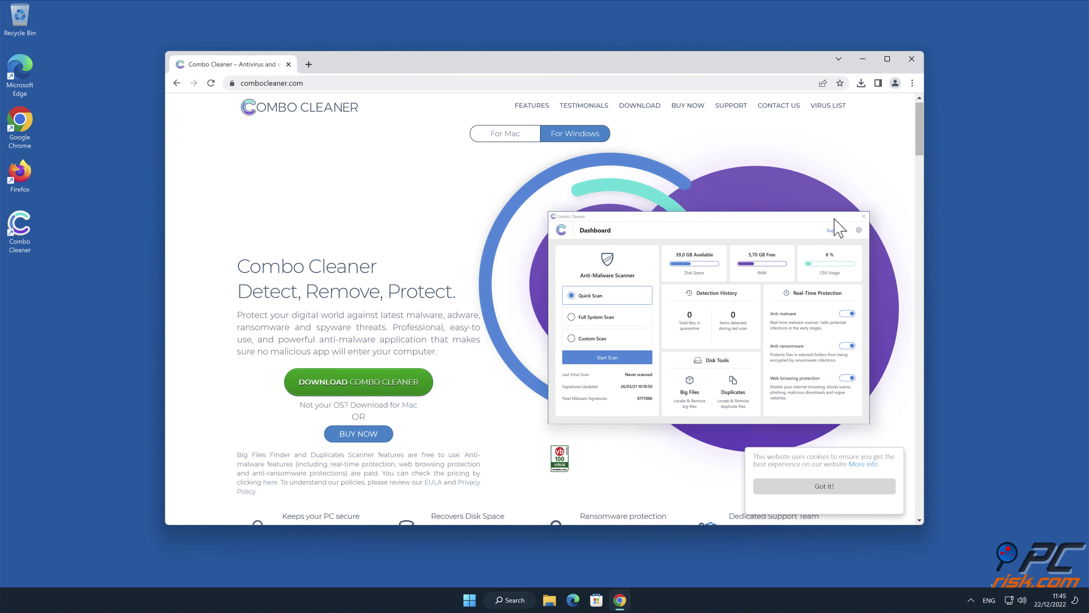
Step: Close Chrome, activate a licence, and move the mywowspot.com Ads threat to quarantine
click(911, 59)
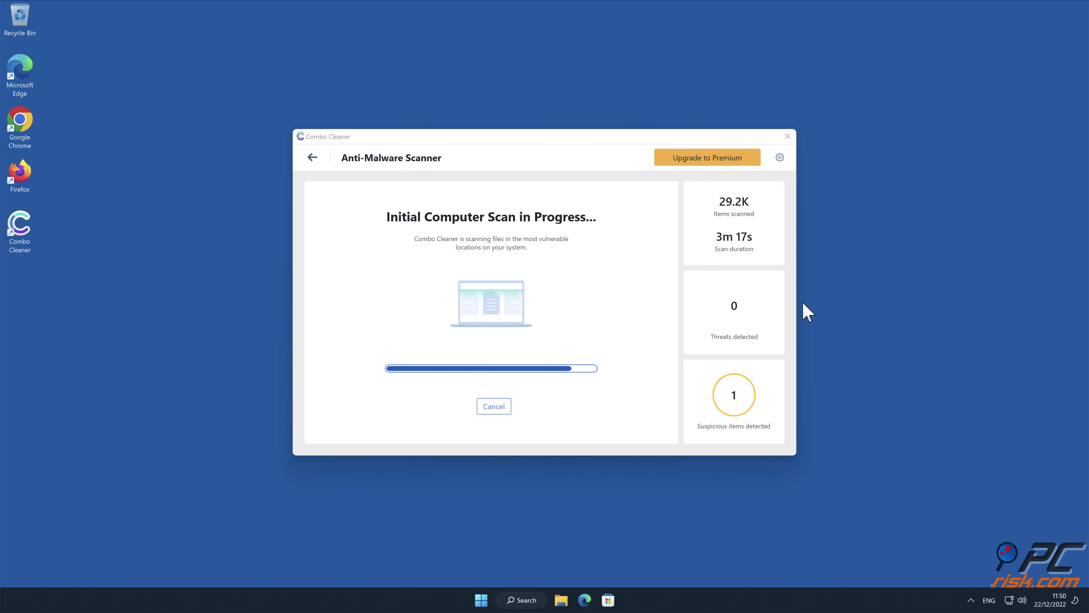
click(728, 431)
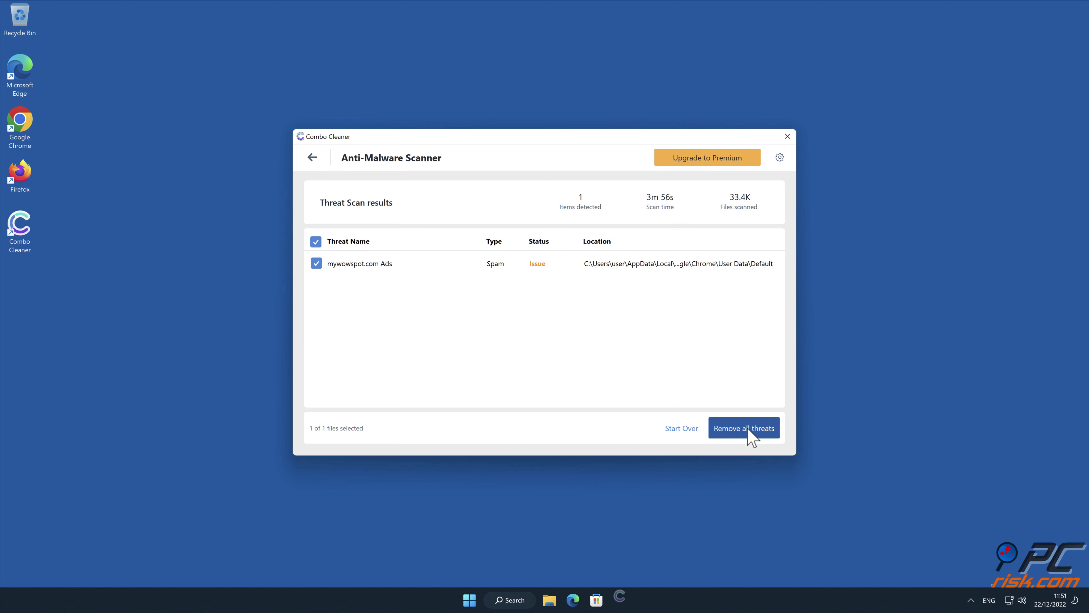
click(395, 412)
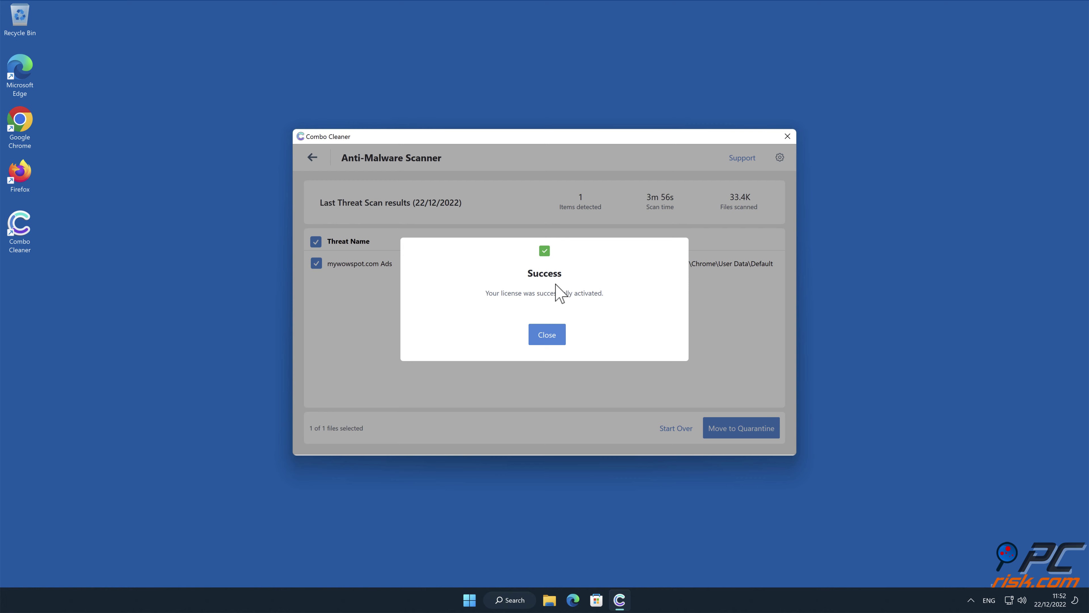
click(553, 337)
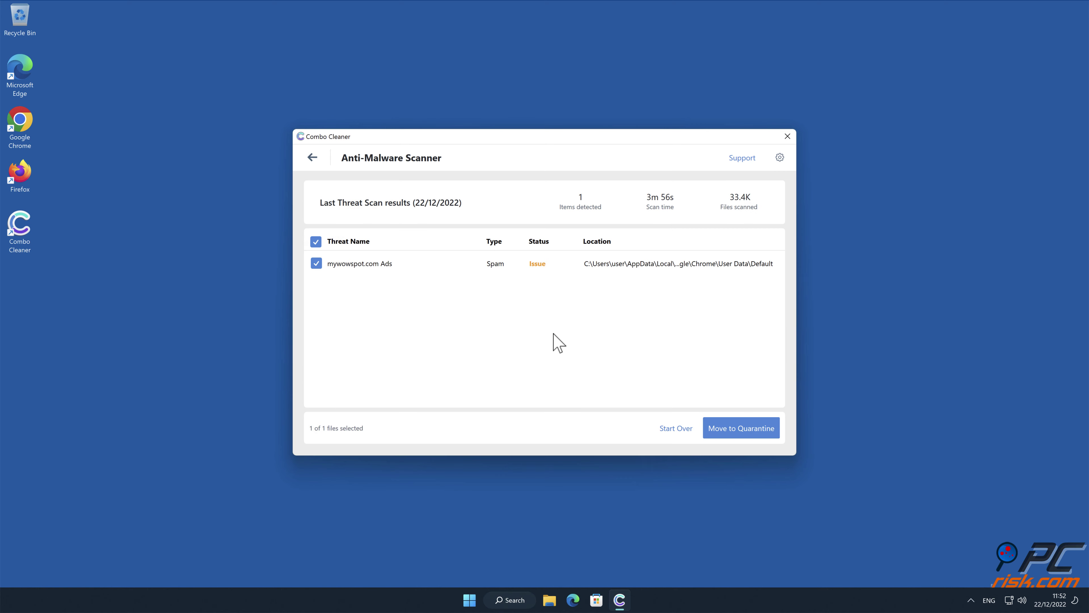
click(772, 428)
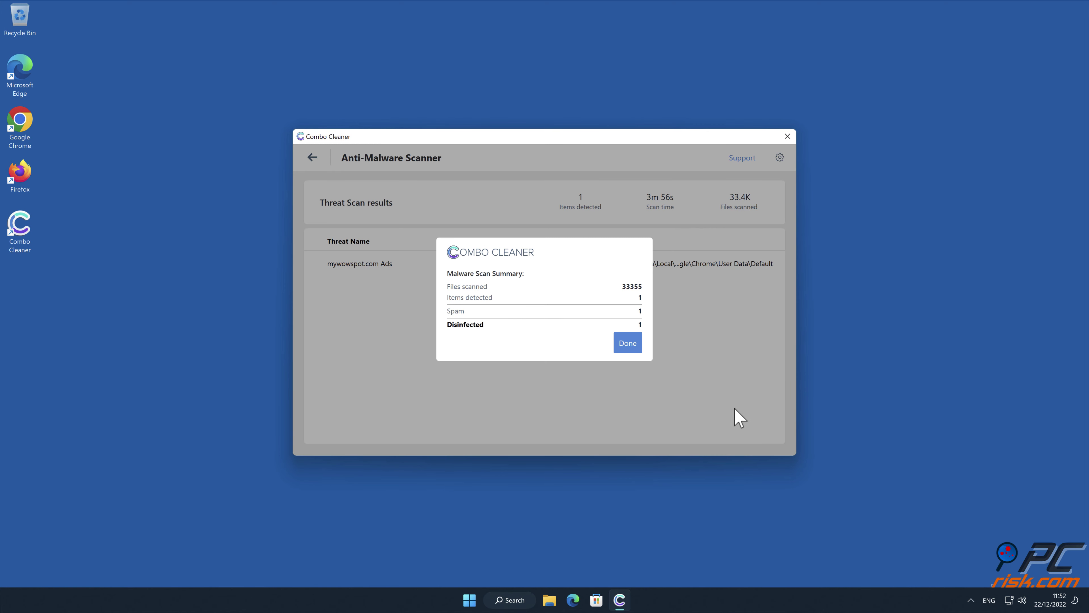
click(634, 349)
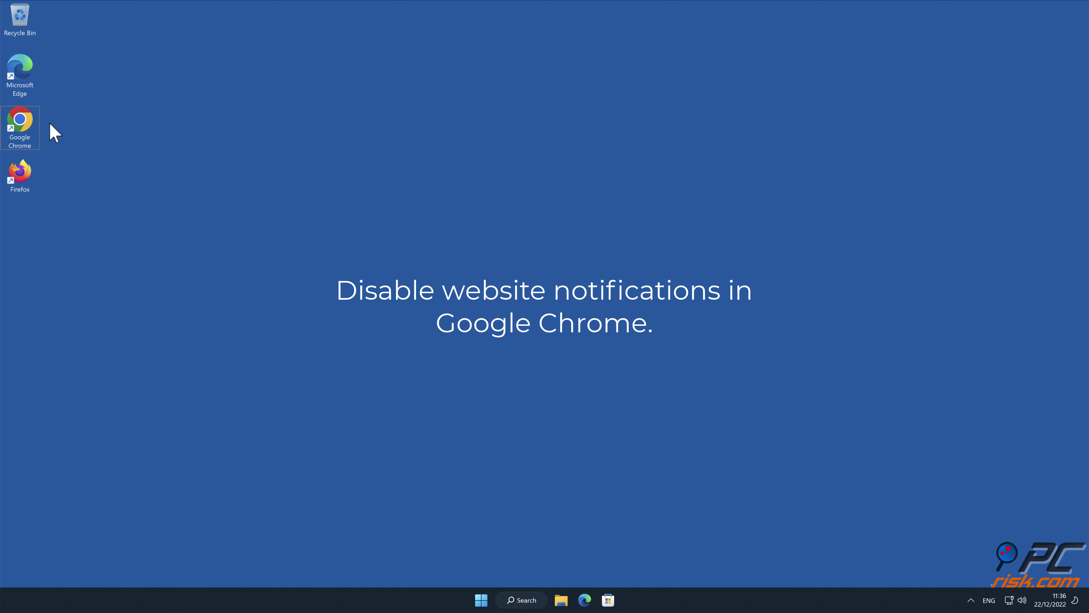
Step: Open Chrome's notification permissions via Settings > Privacy and security > Site settings
double_click(28, 124)
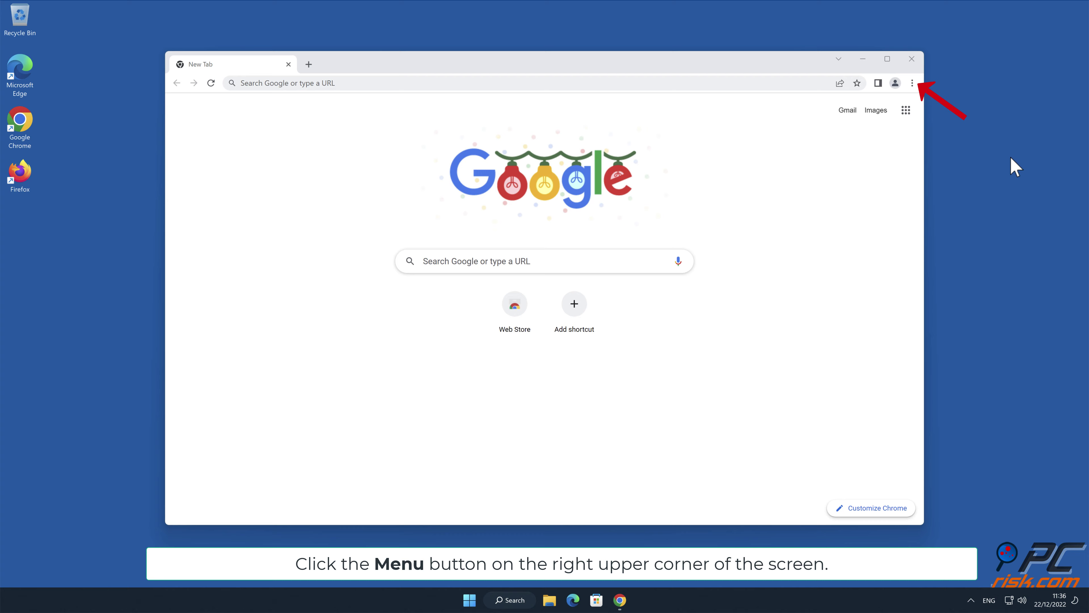
click(912, 83)
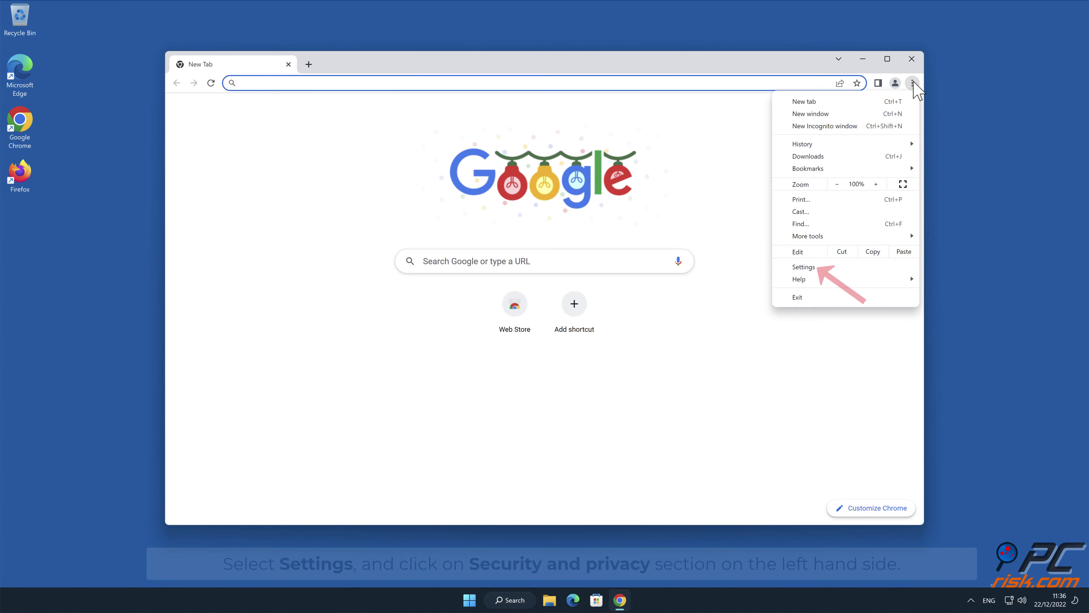
click(843, 266)
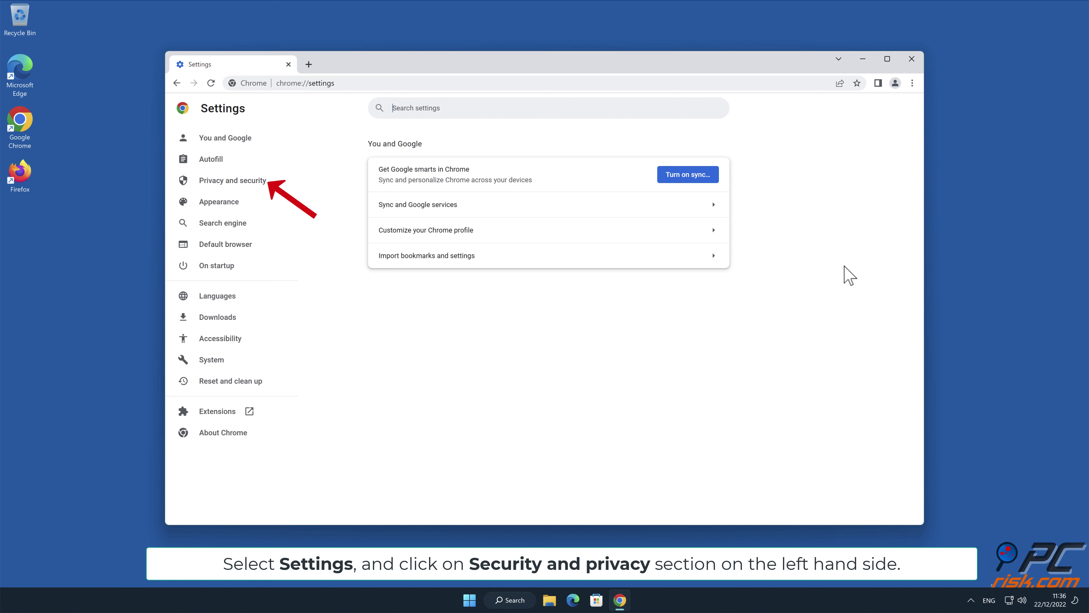
click(243, 183)
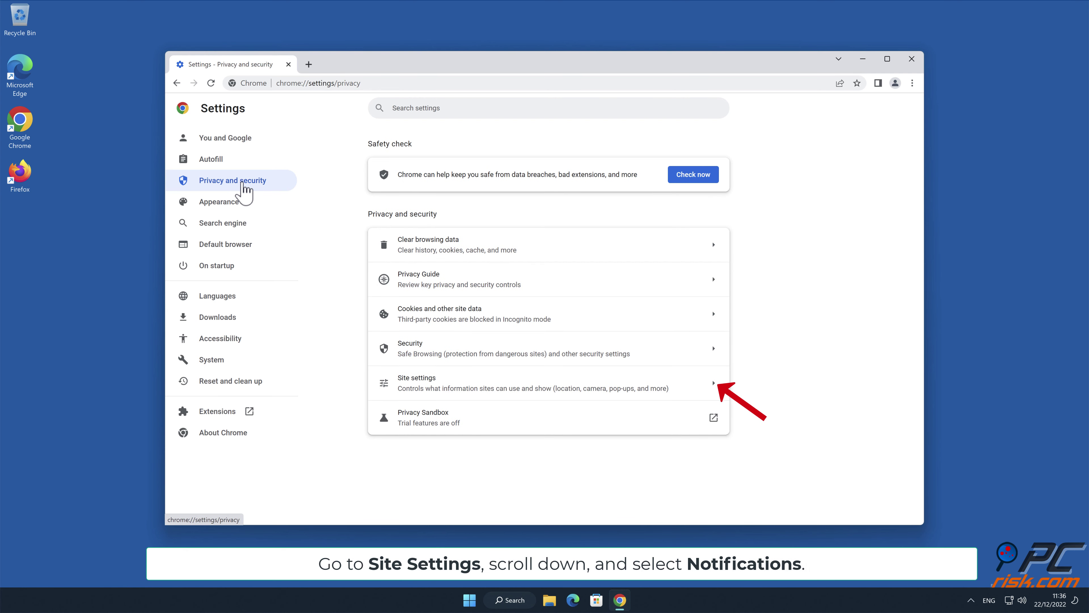
click(715, 384)
scroll(864, 252, down, 1)
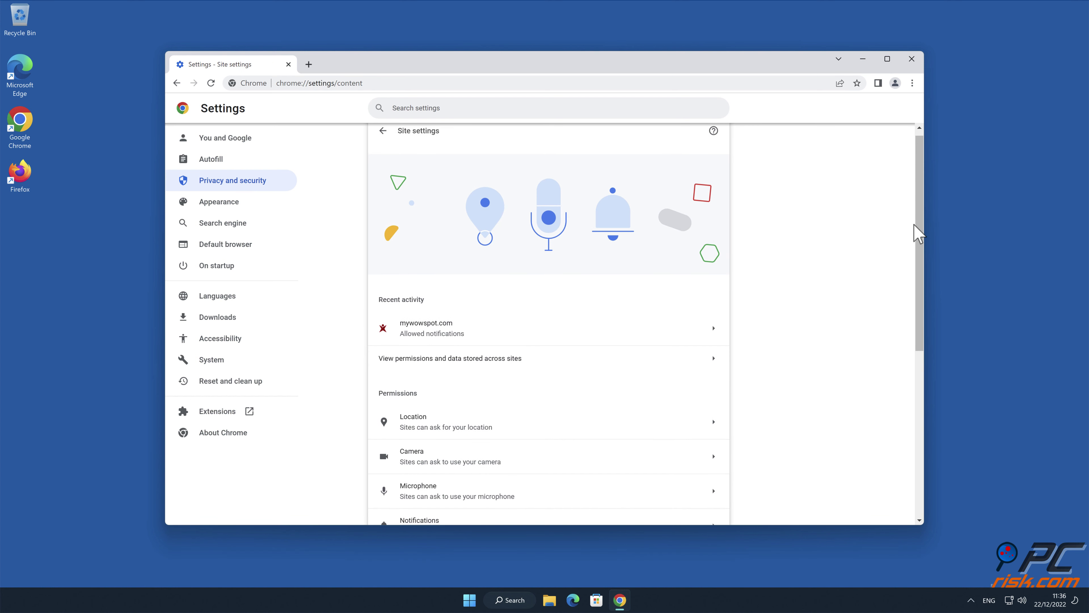
drag(918, 234, 917, 309)
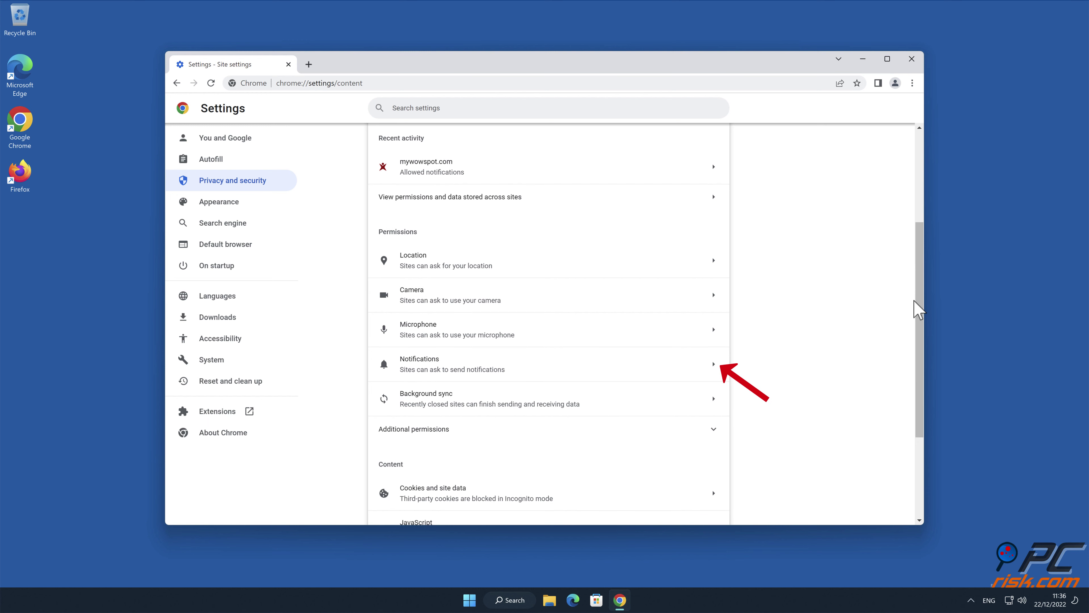
click(712, 368)
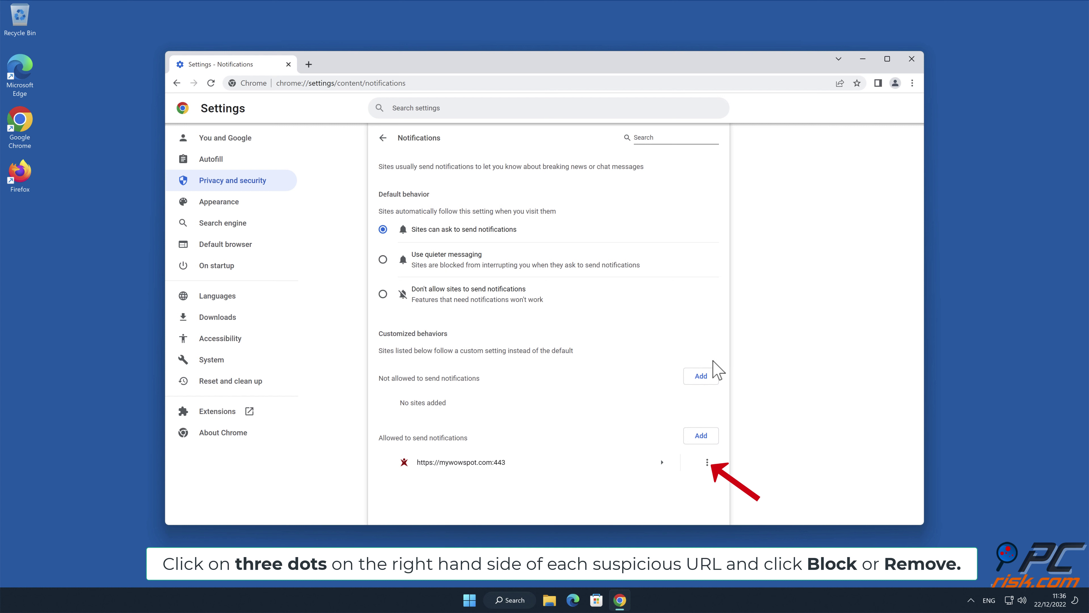
Step: Remove mywowspot.com from the allowed notification sites and close Chrome
click(707, 463)
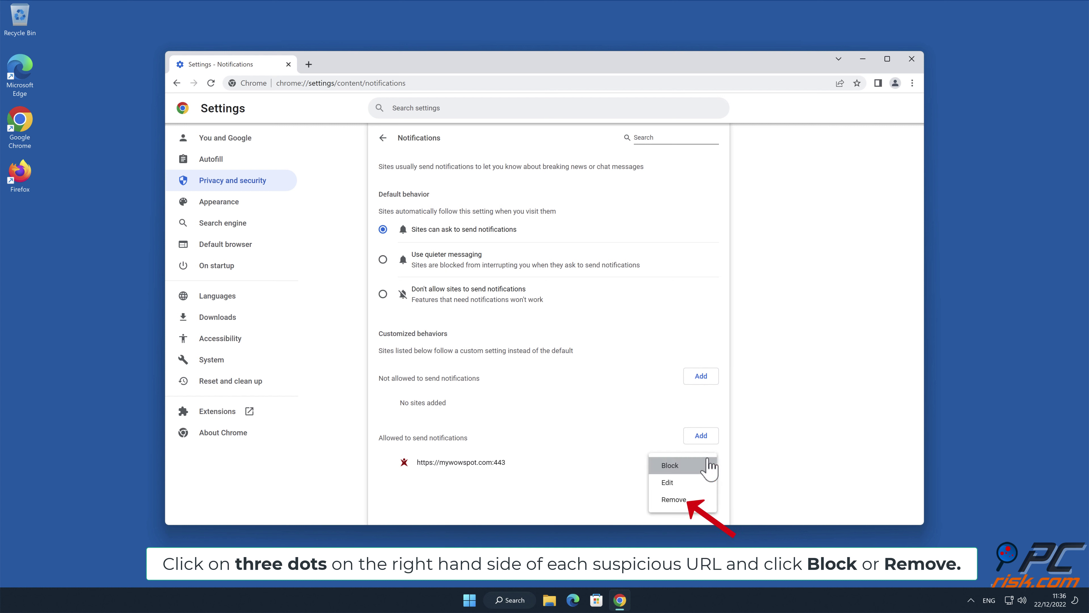
click(697, 503)
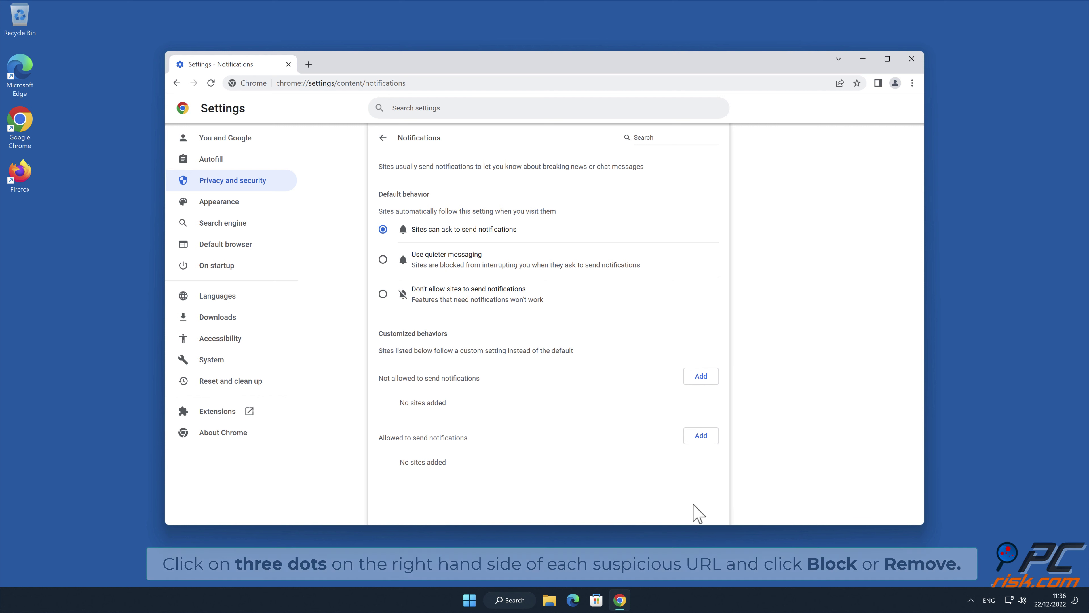
click(912, 59)
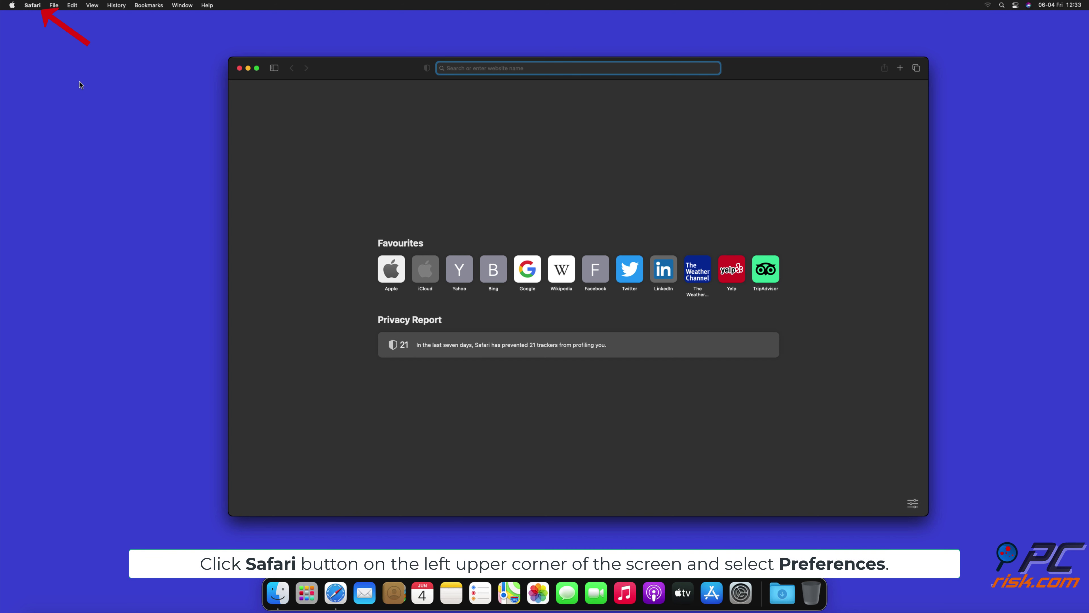
Step: Open Safari's Websites preferences on the Notifications section
click(34, 6)
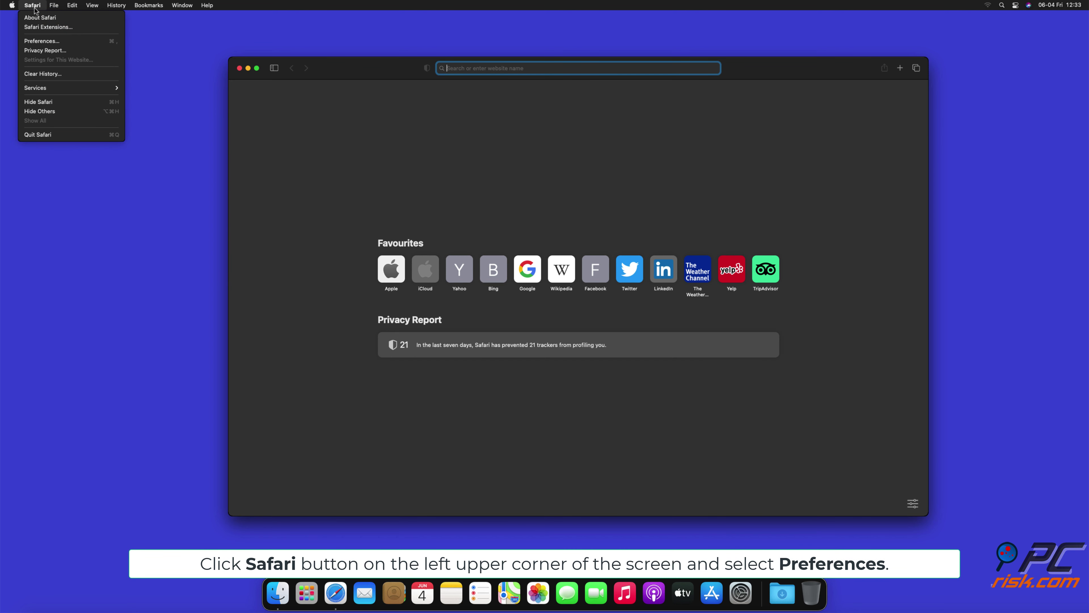
click(54, 41)
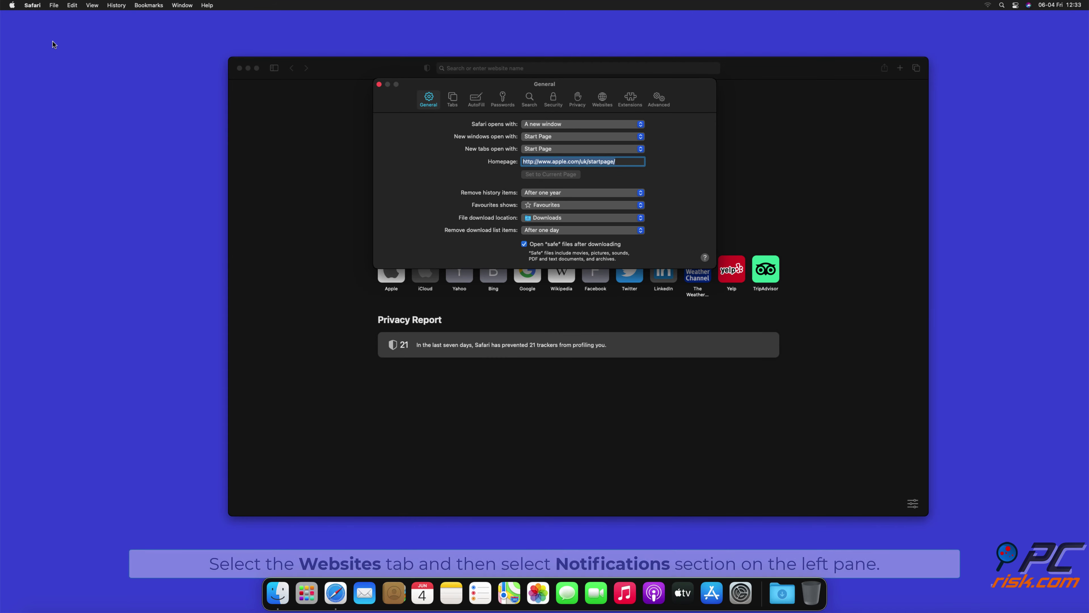
click(599, 101)
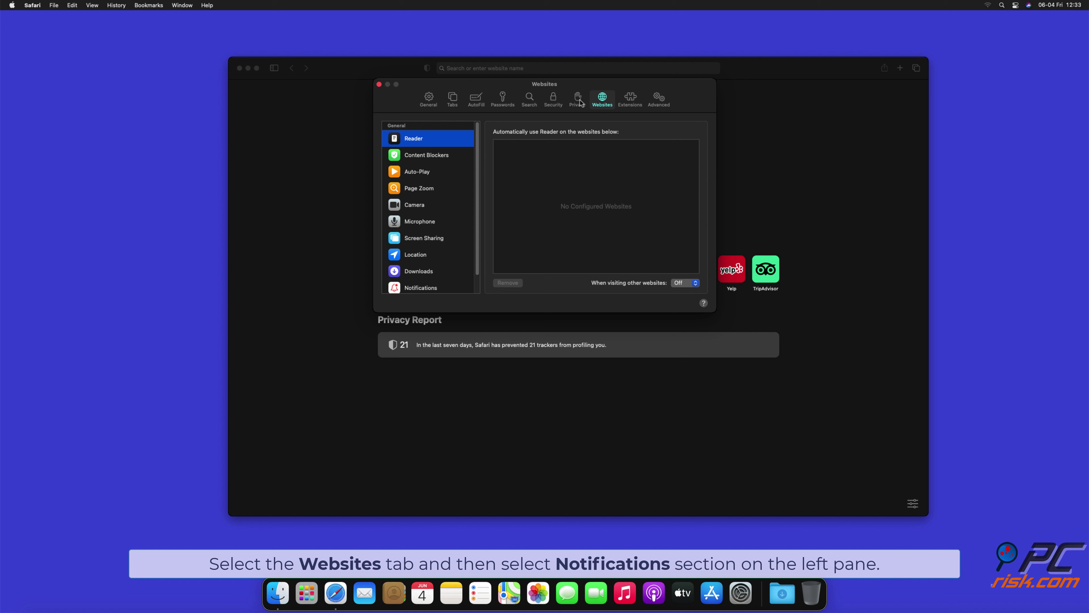
scroll(479, 161, down, 1)
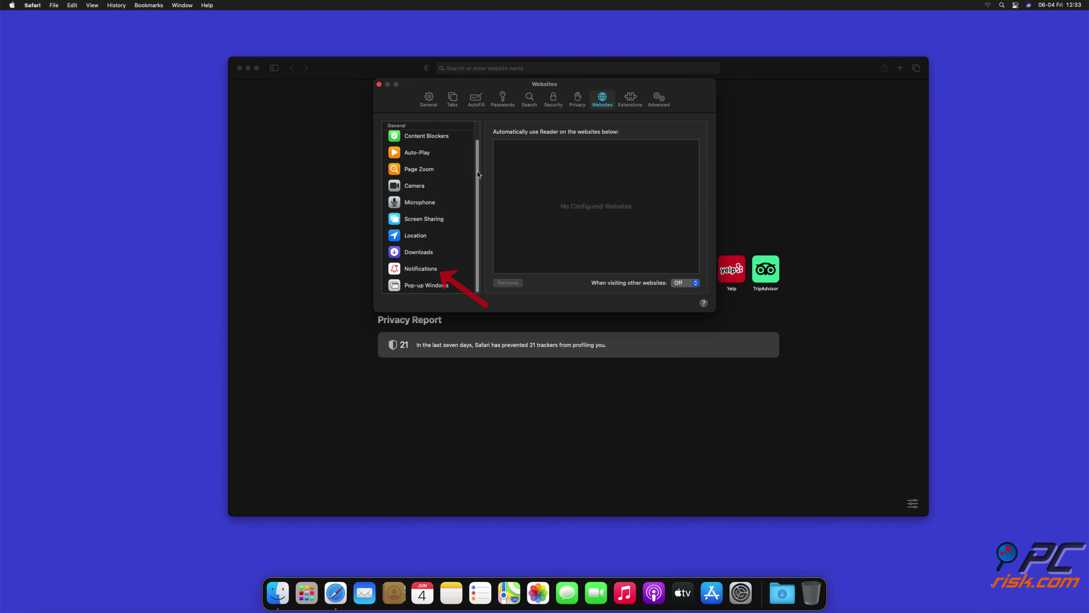
click(421, 270)
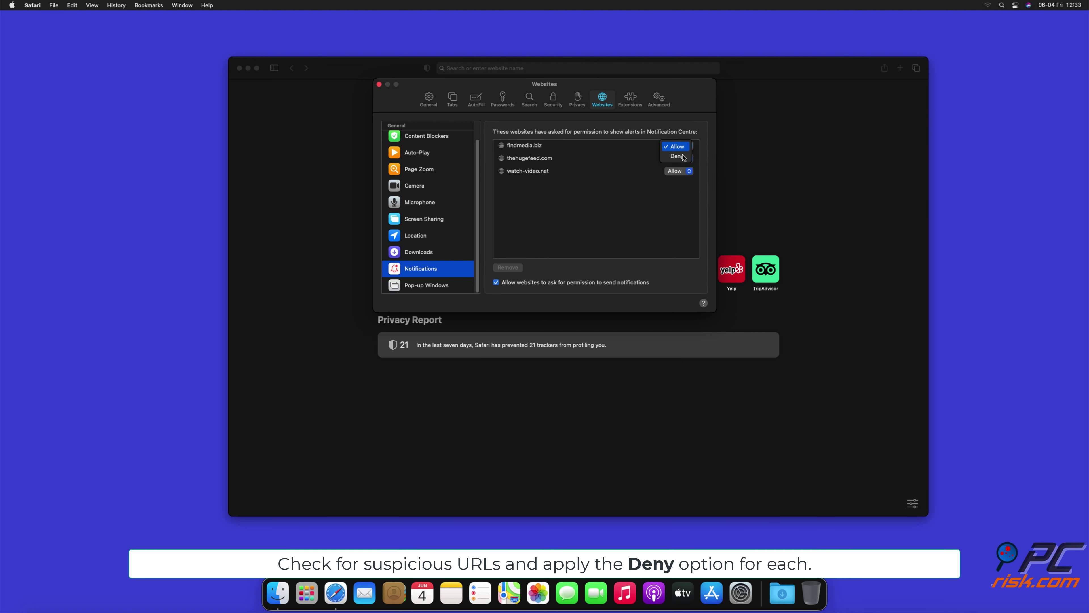
Step: Set findmedia.biz, thehugefeed.com and watch-video.net to Deny, then close preferences and Safari
click(678, 157)
click(682, 158)
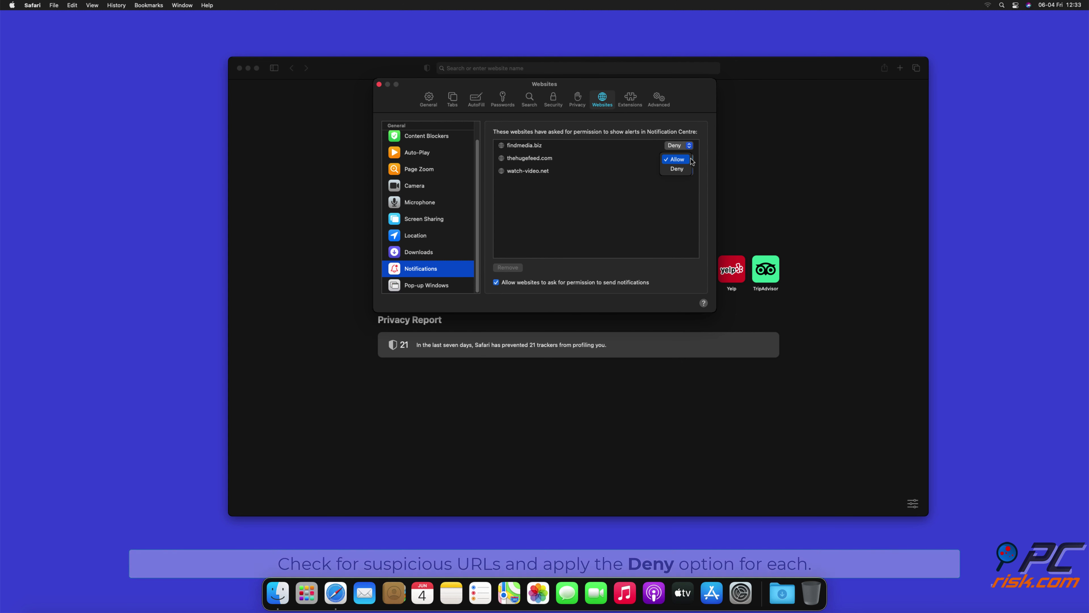
click(678, 169)
click(686, 172)
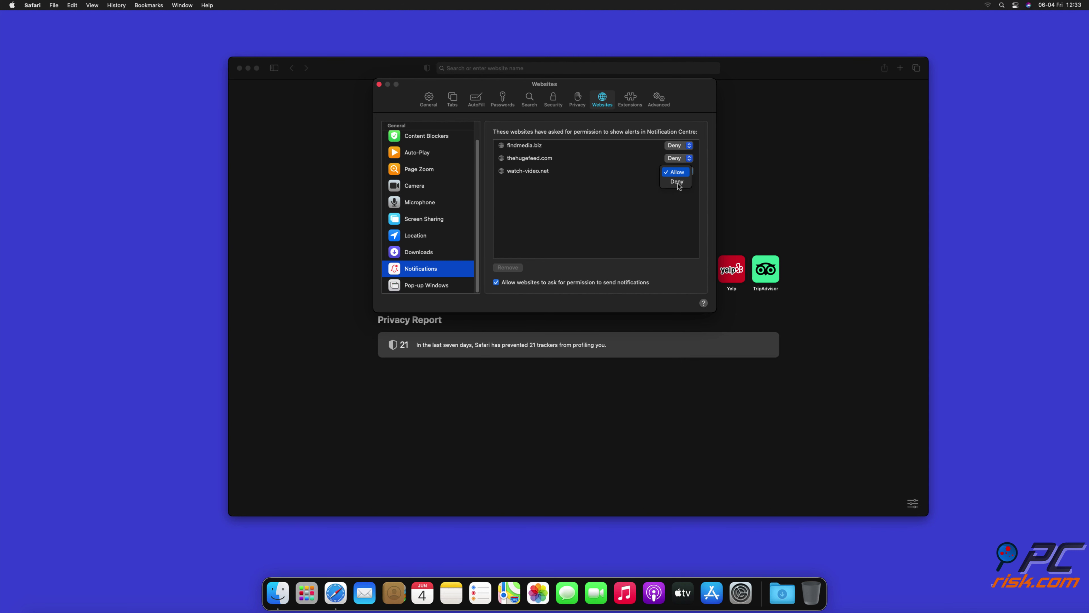
click(678, 182)
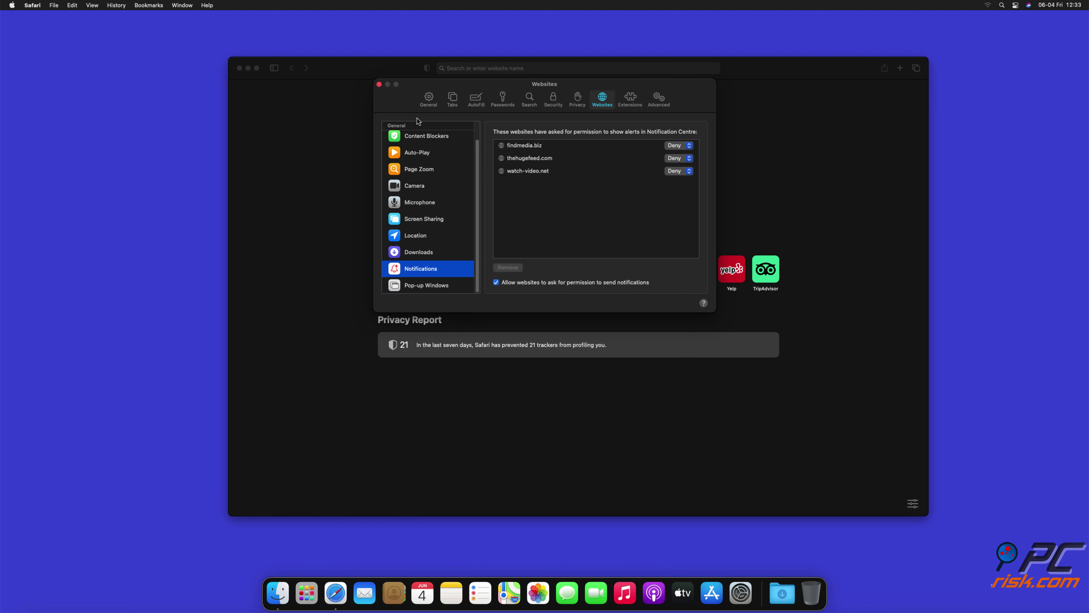
click(379, 84)
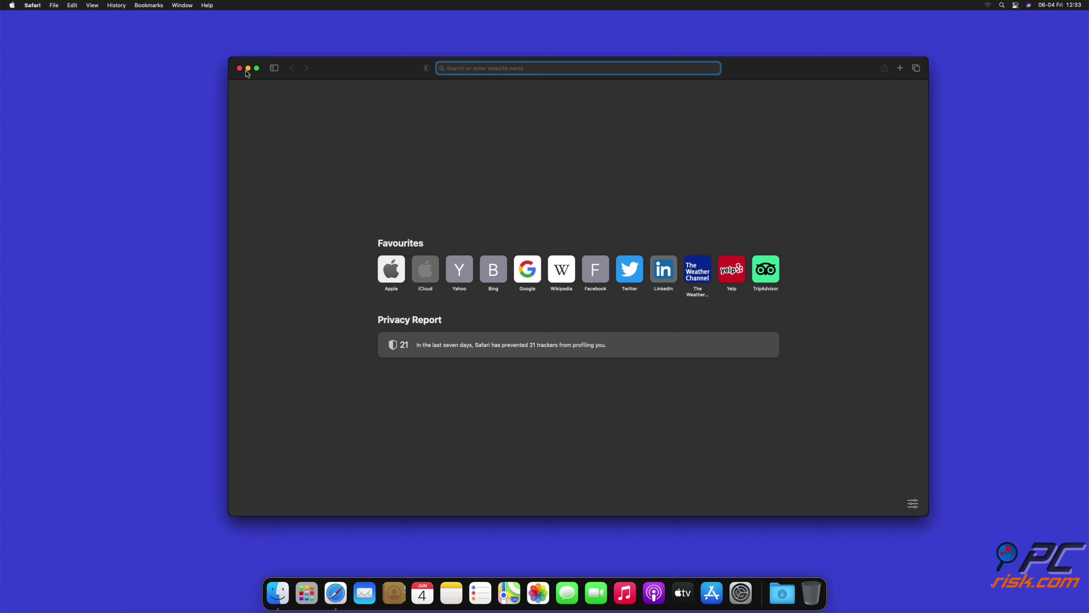
click(240, 69)
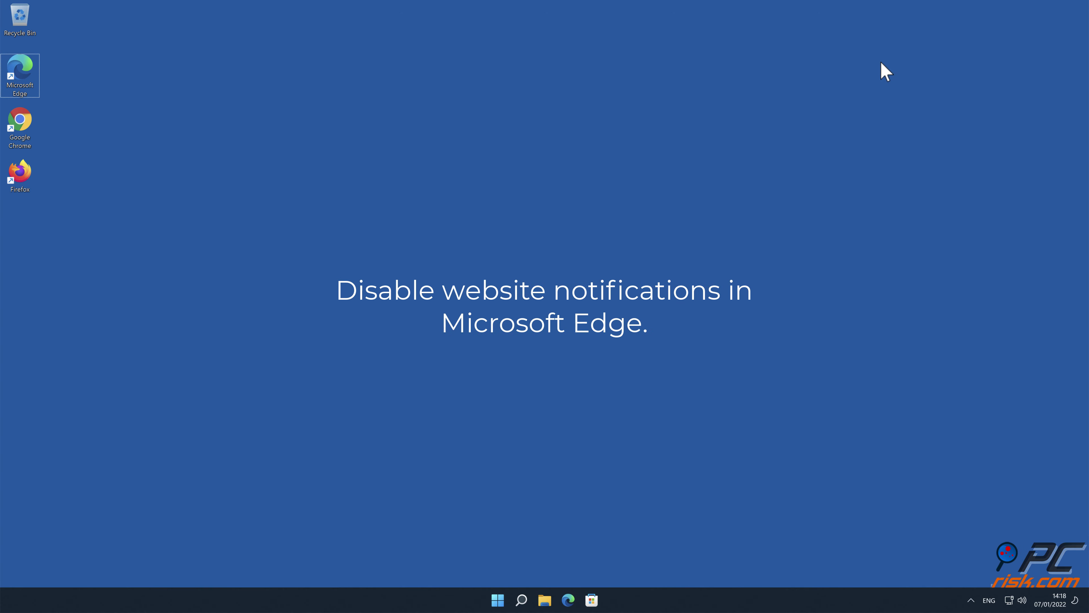
Step: Launch Microsoft Edge from the desktop and open Settings from the three-dots menu
double_click(25, 76)
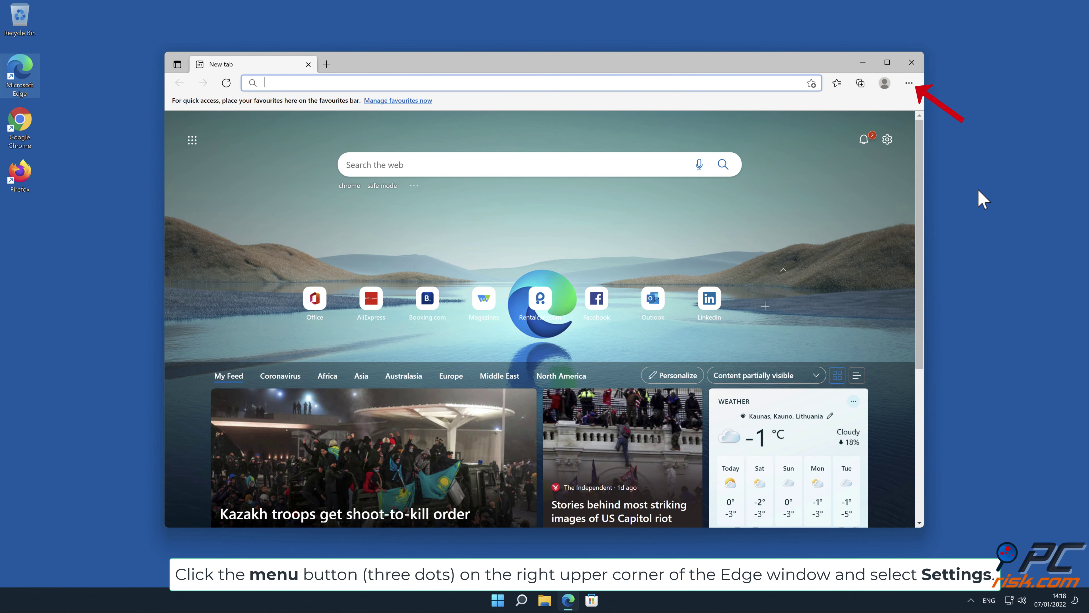
click(910, 83)
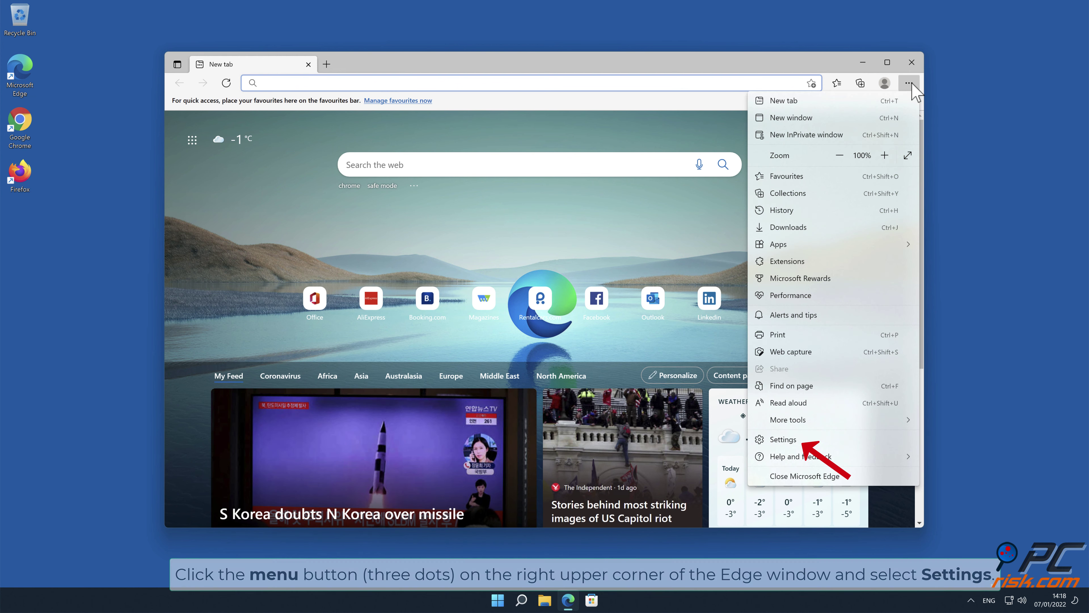
click(814, 439)
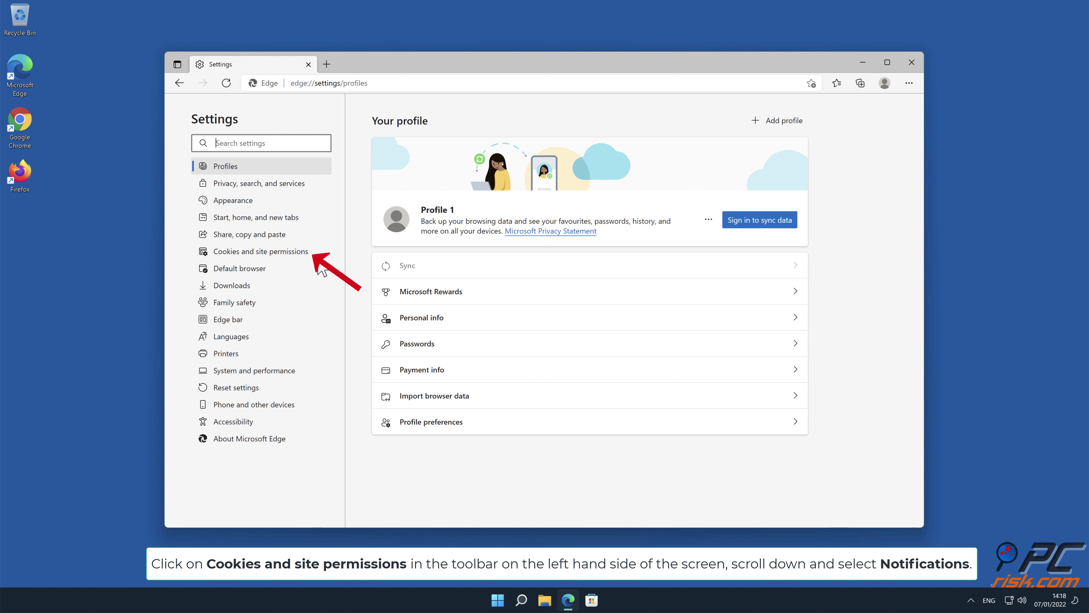
Step: Go to Cookies and site permissions and open the Notifications permission under All permissions
click(300, 254)
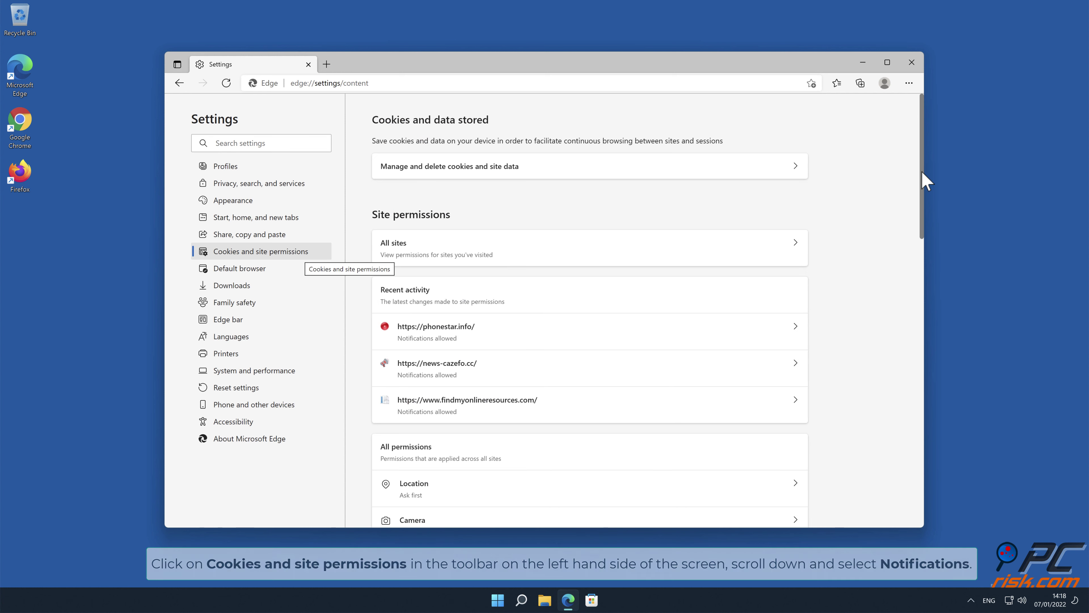
drag(922, 171, 925, 284)
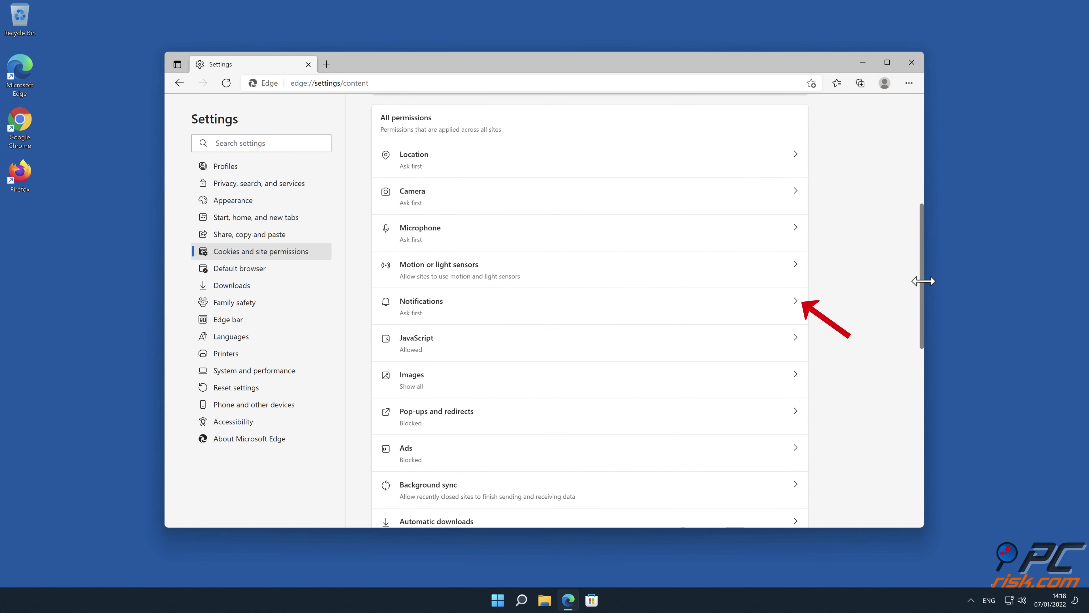
click(791, 304)
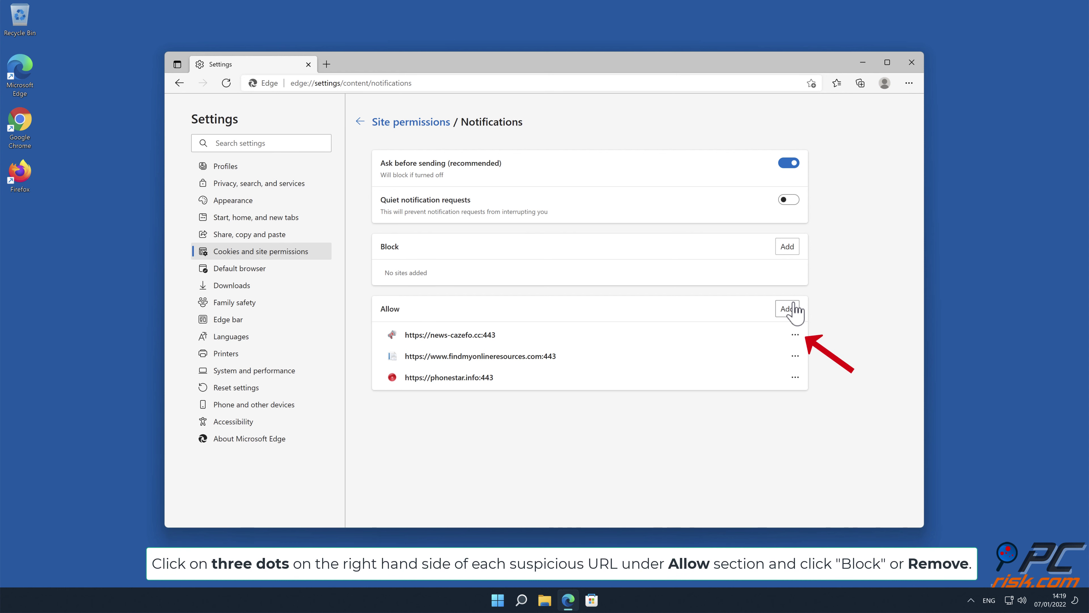
Step: Remove news-cazefo.cc, findmyonlineresources.com and phonestar.info from Edge's Allow list, then close Edge
click(795, 334)
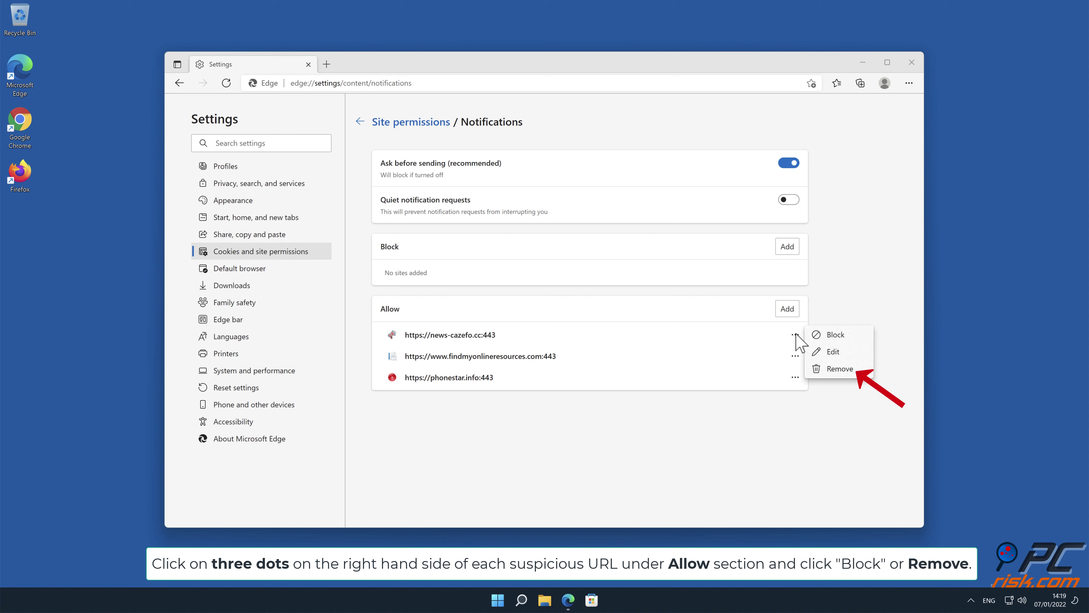
click(841, 369)
click(795, 335)
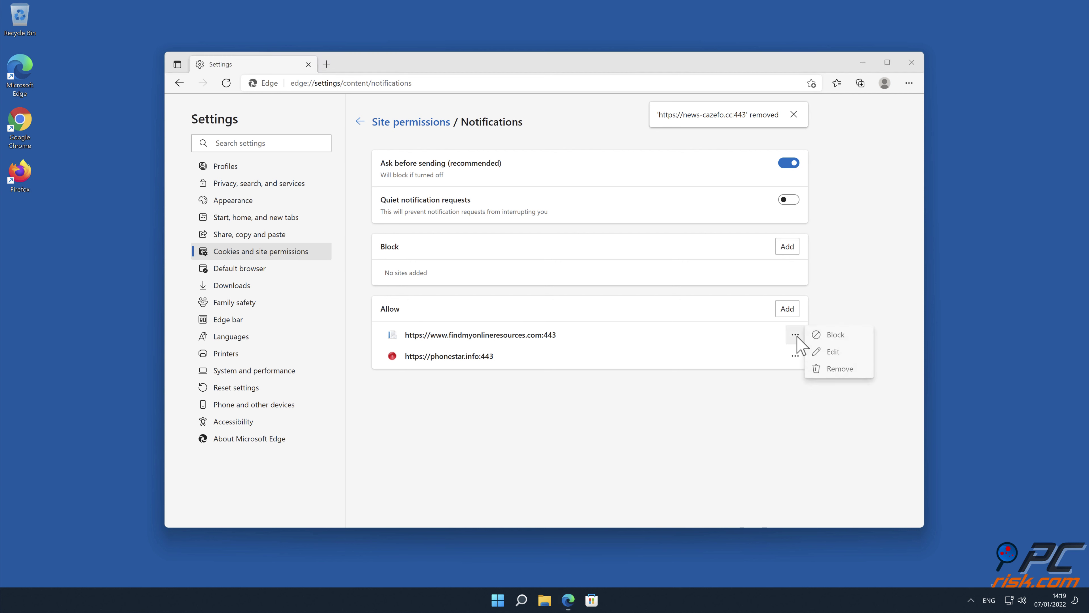
click(840, 370)
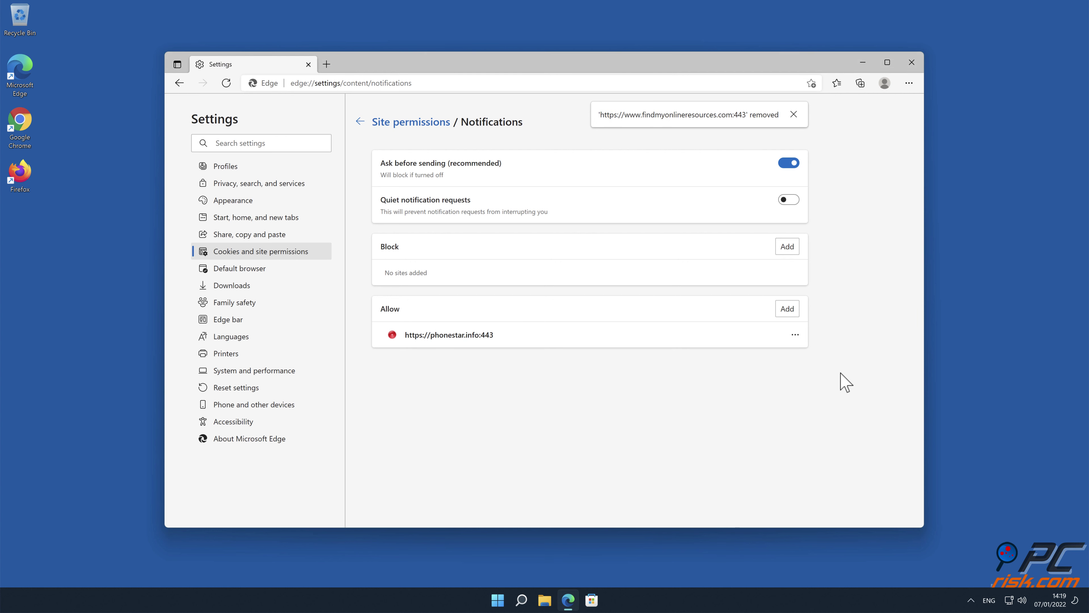
click(796, 336)
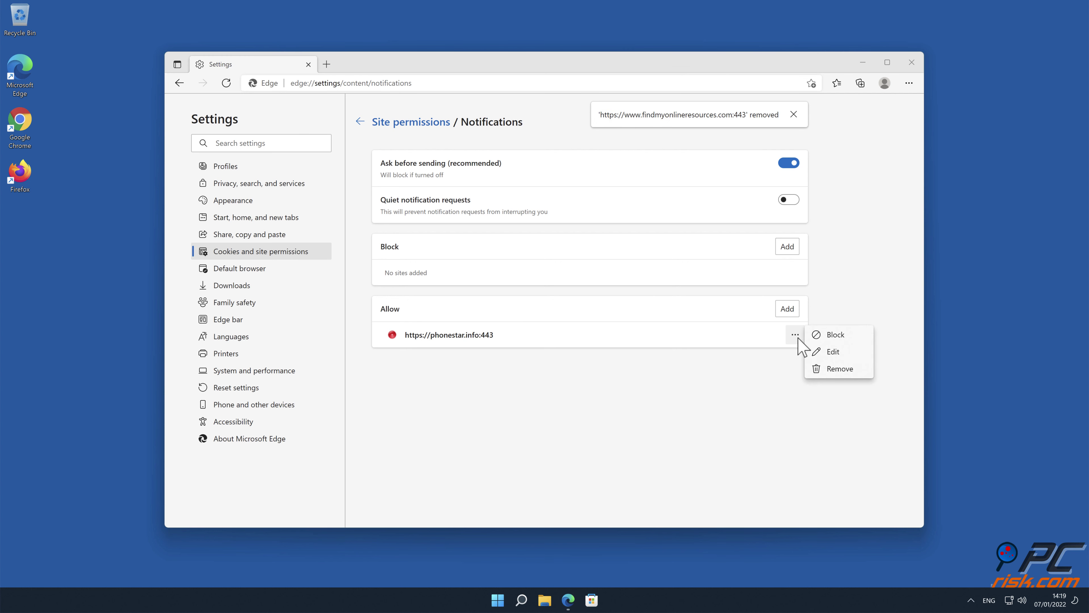
click(832, 368)
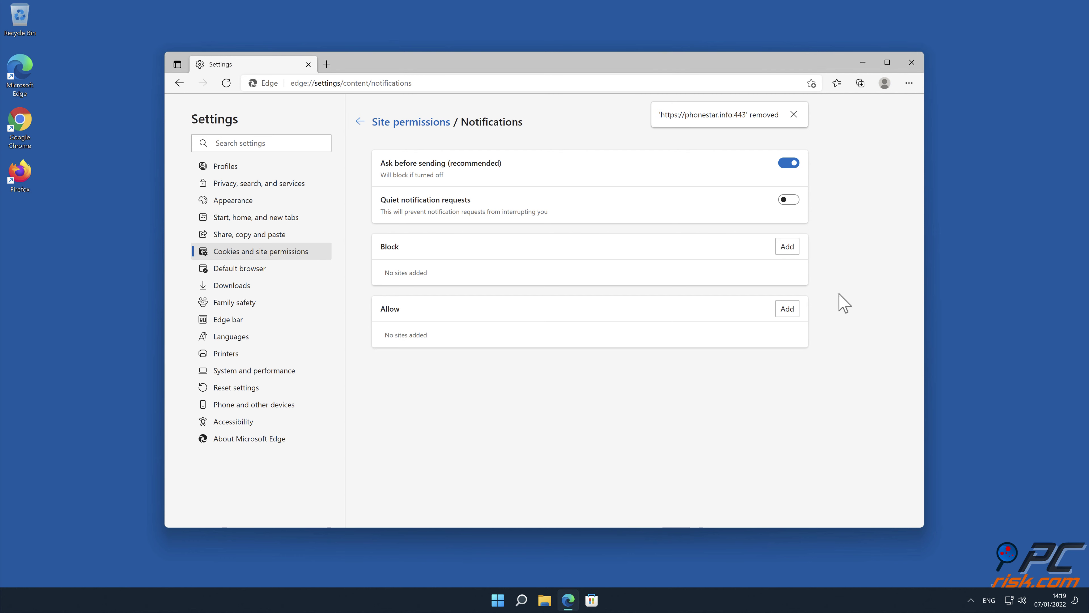
click(912, 62)
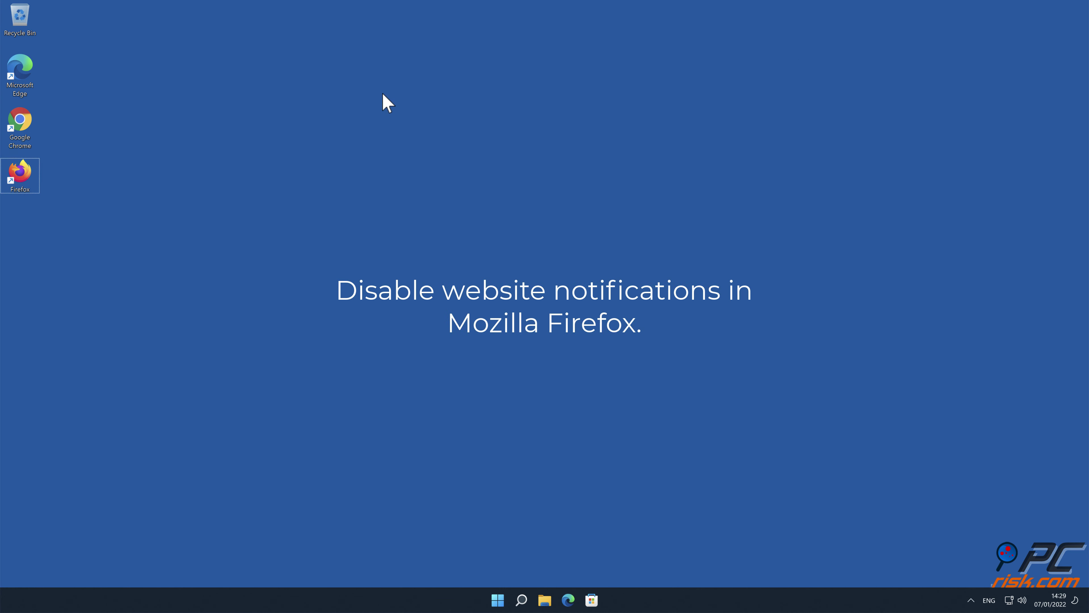
Step: Launch Firefox and open Notification Permissions under Settings > Privacy & Security > Permissions
double_click(15, 175)
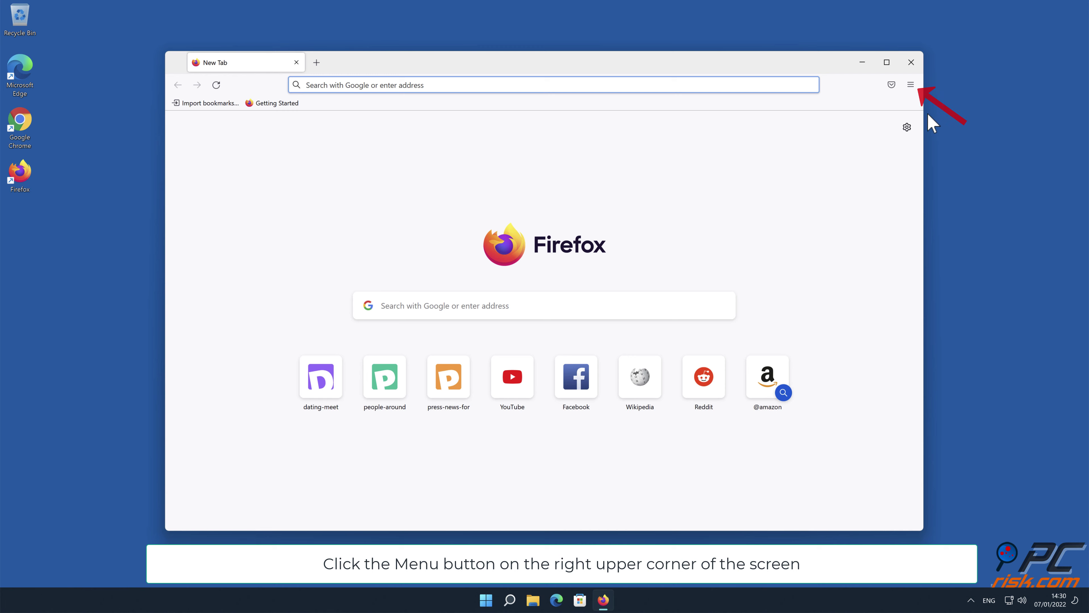
click(911, 84)
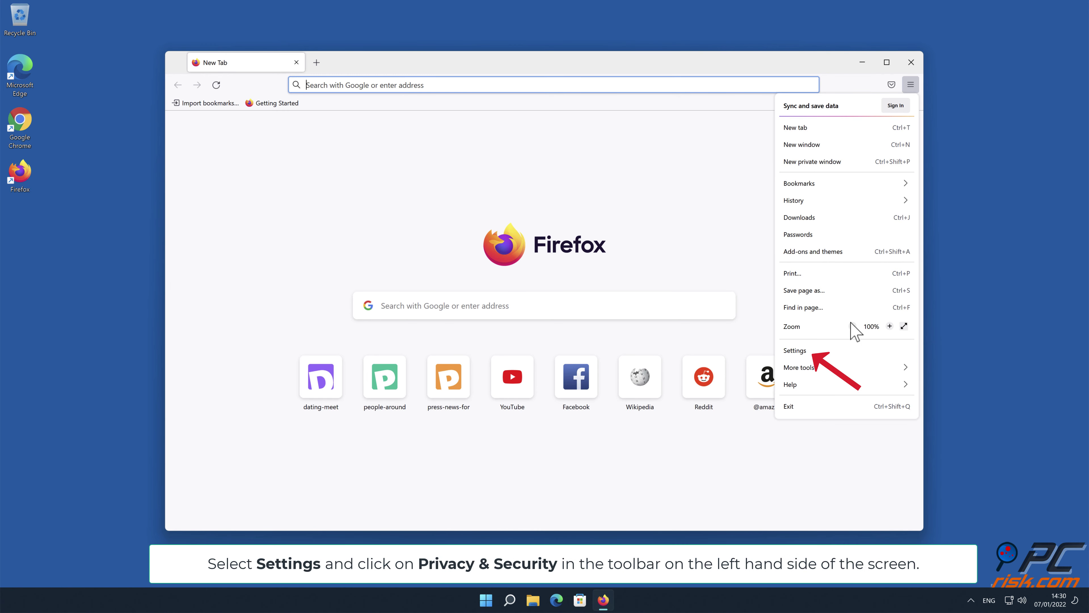
click(853, 350)
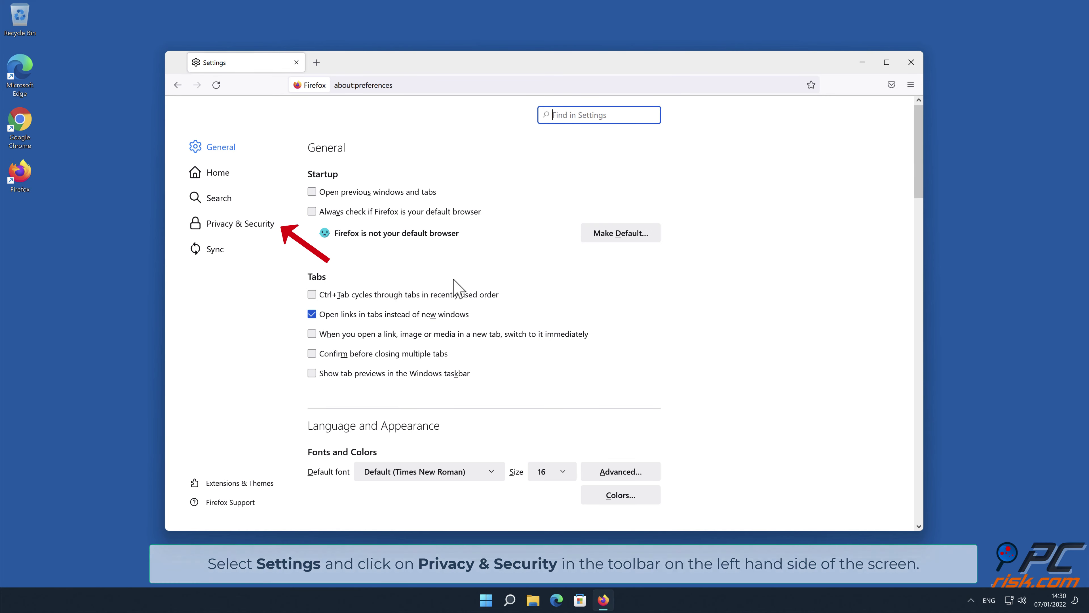
click(255, 223)
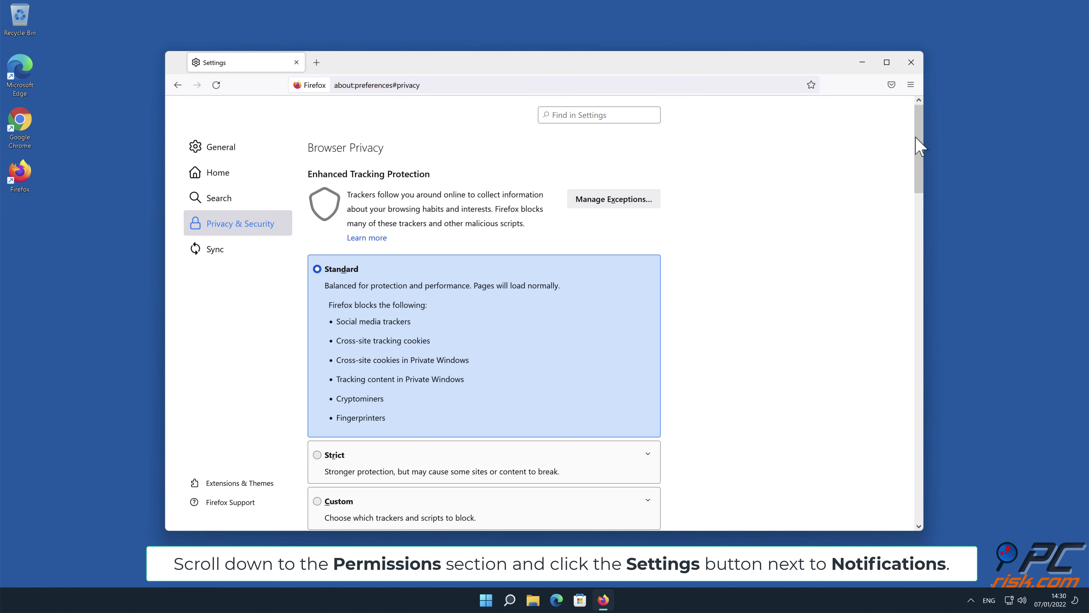
drag(916, 138, 918, 348)
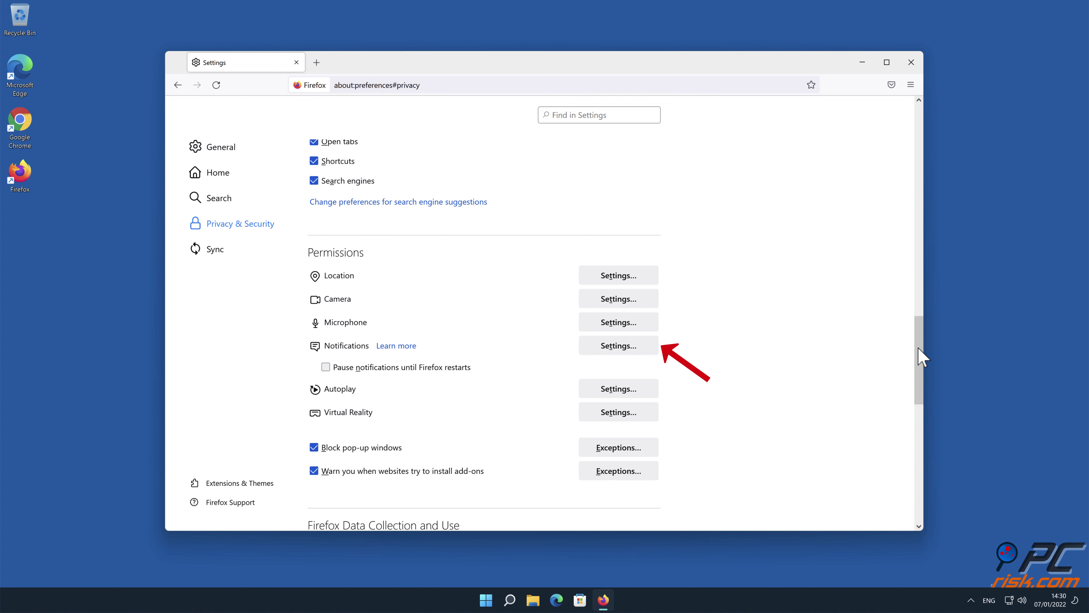
click(648, 348)
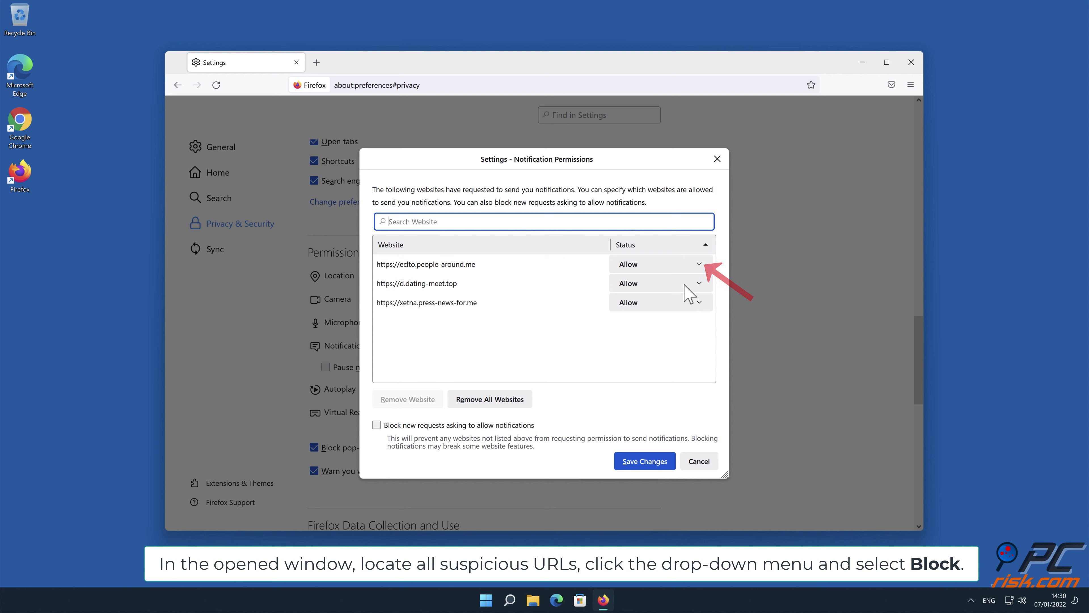
Step: Set people-around.me, d.dating-meet.top and xetna.press-news-for.me to Block, save changes, and close Firefox
click(698, 264)
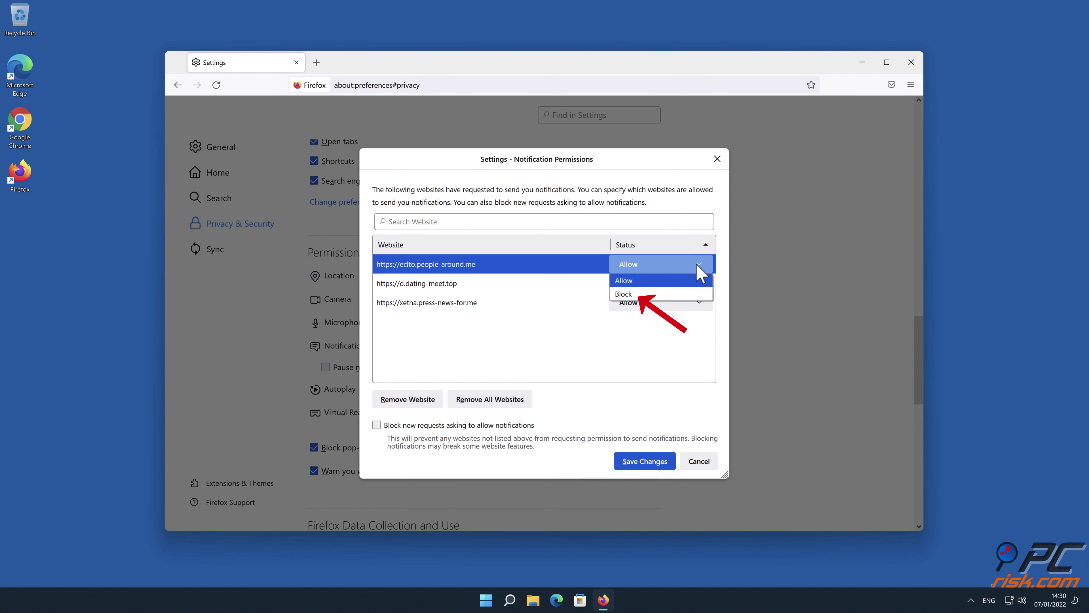
click(682, 294)
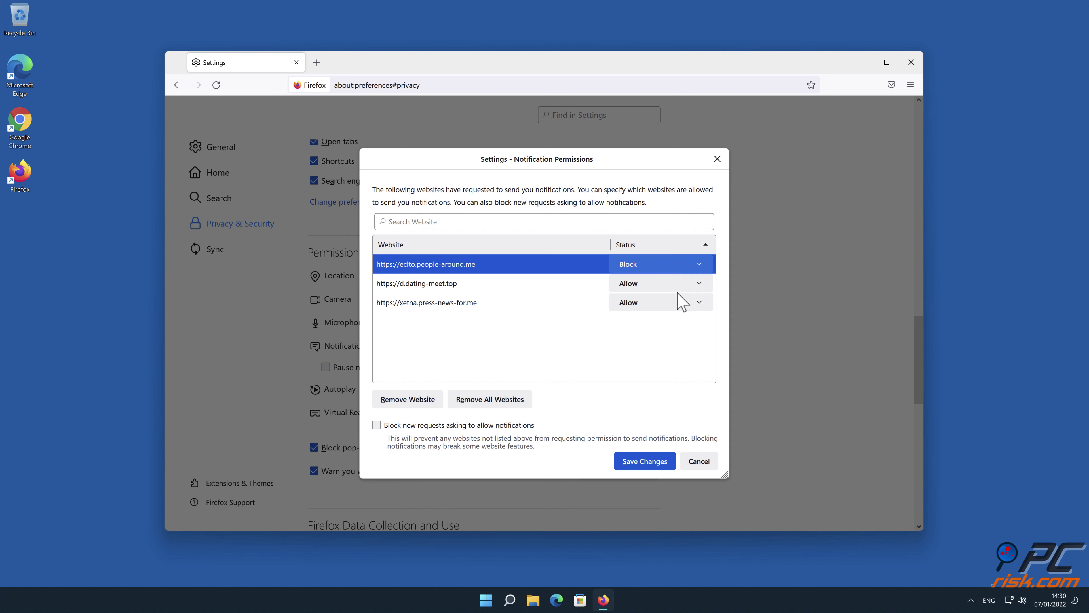
click(699, 282)
click(671, 313)
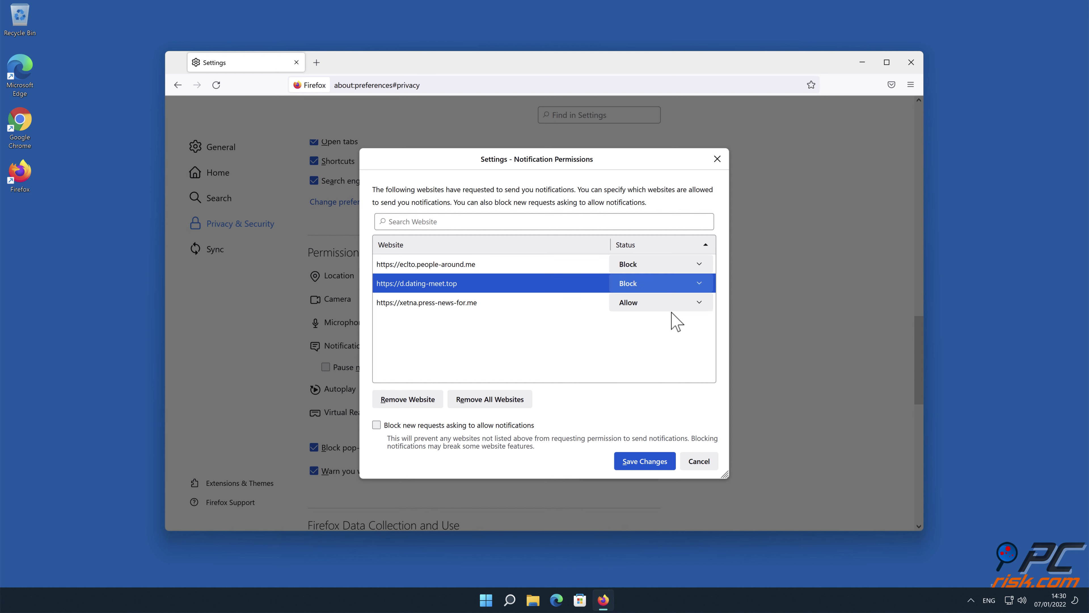
click(694, 303)
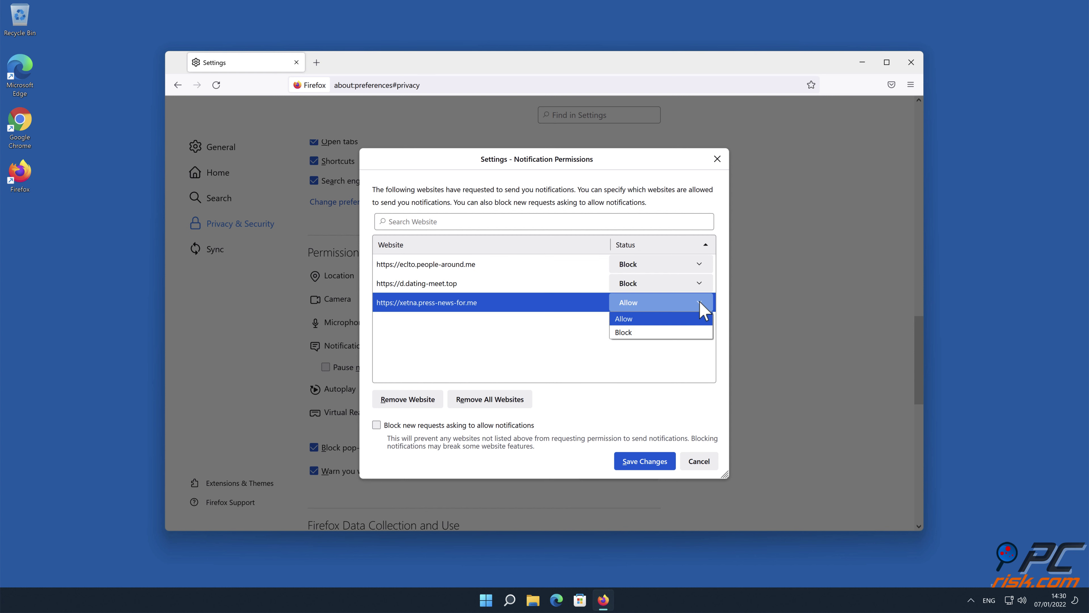
click(685, 331)
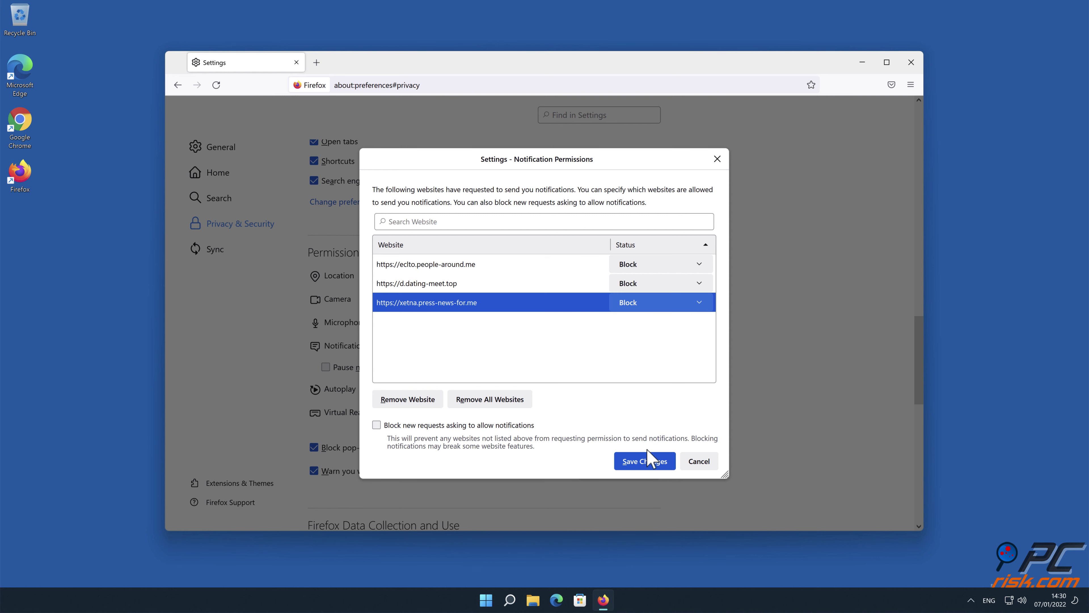
click(649, 459)
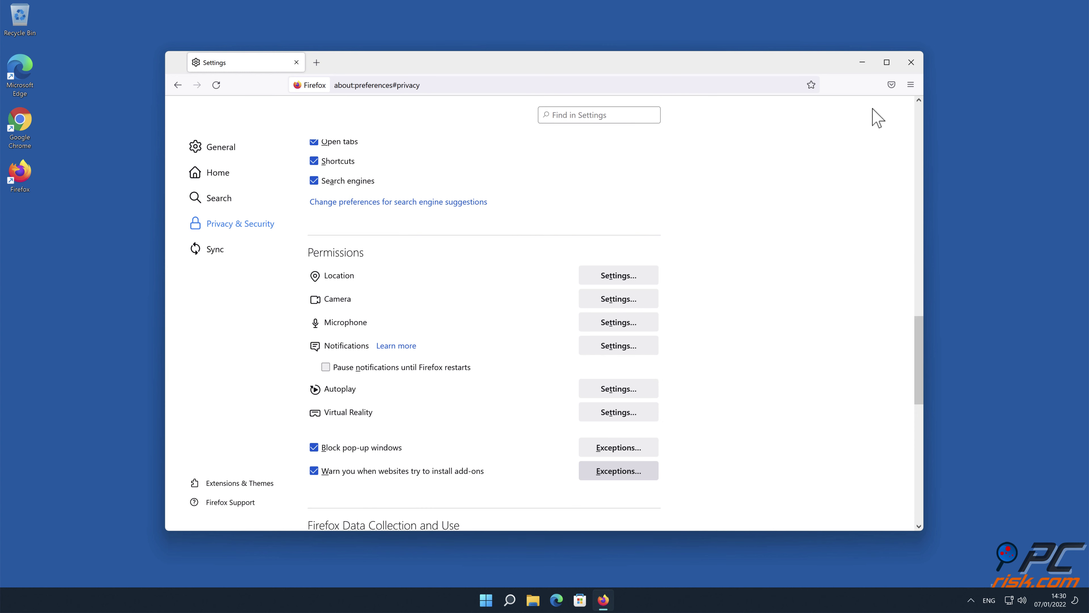
click(911, 62)
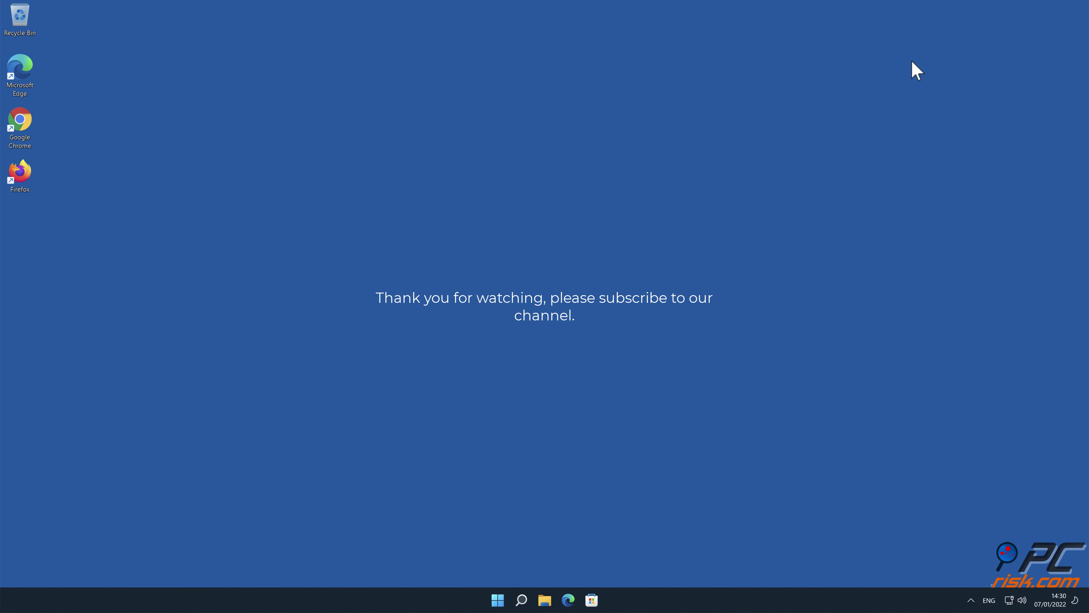